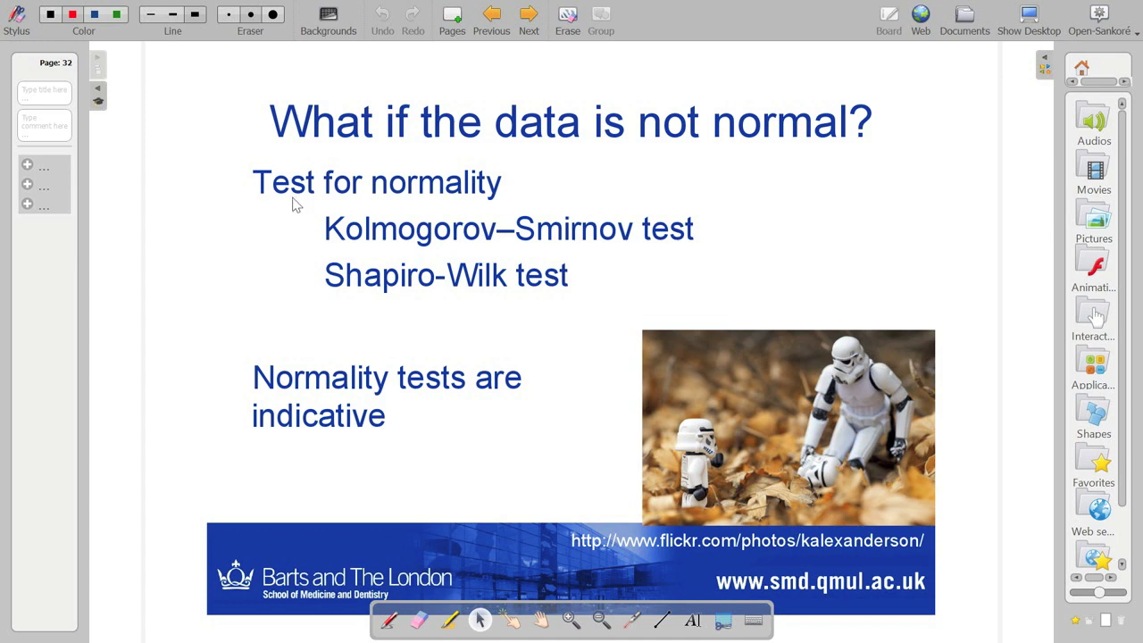
# Hide the Open-Sankoré board to reveal the SPSS Viewer with the T-Test output
pyautogui.click(1036, 21)
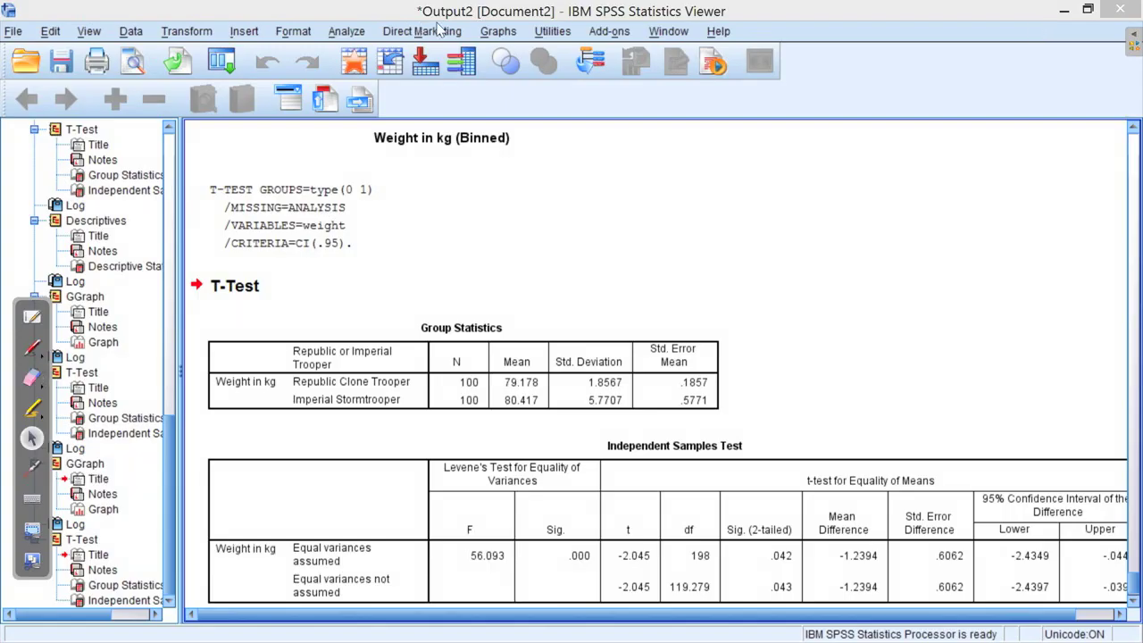
# Switch from the Viewer to the trooper_characteristics.sav [DataSet1] Data Editor
pyautogui.hotkey('alt', 'w')
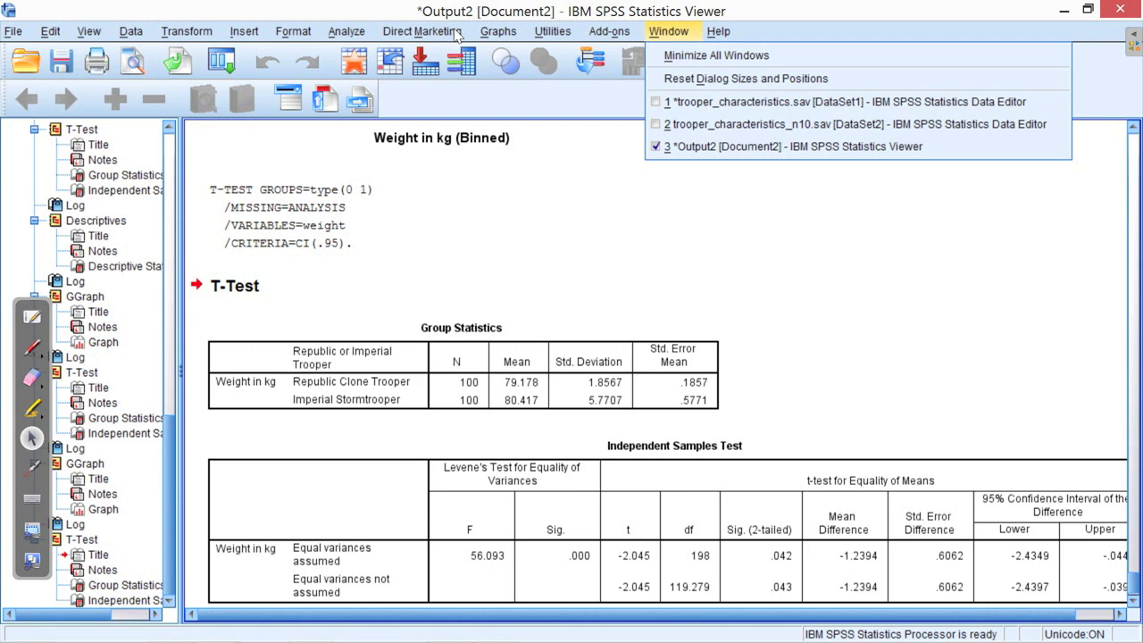
pyautogui.press('Down')
pyautogui.press('Down')
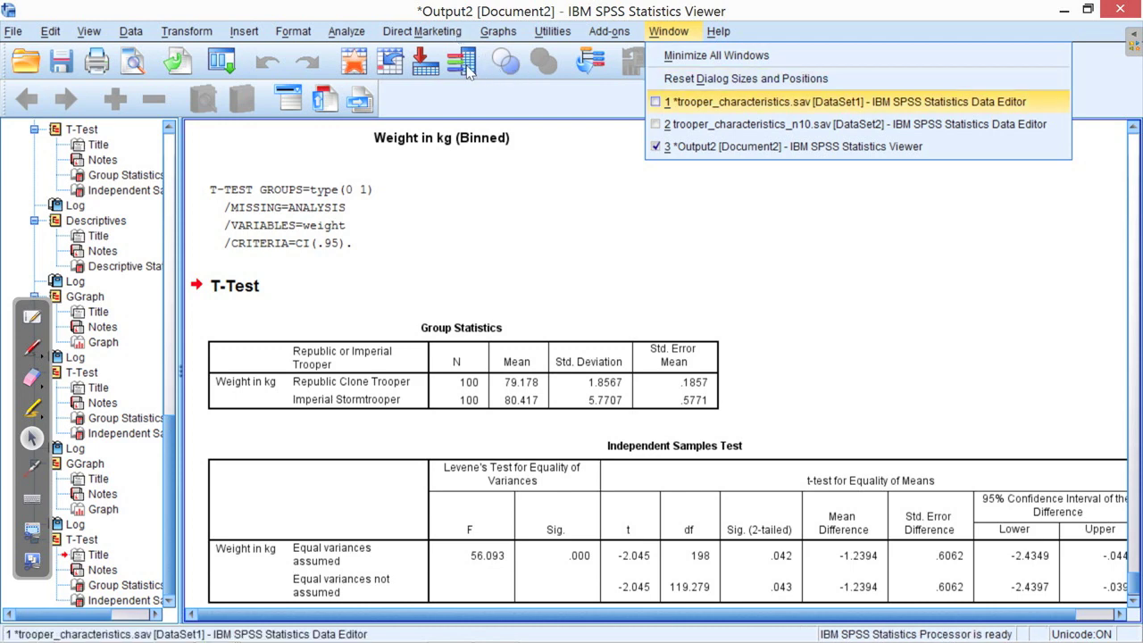
pyautogui.press('Return')
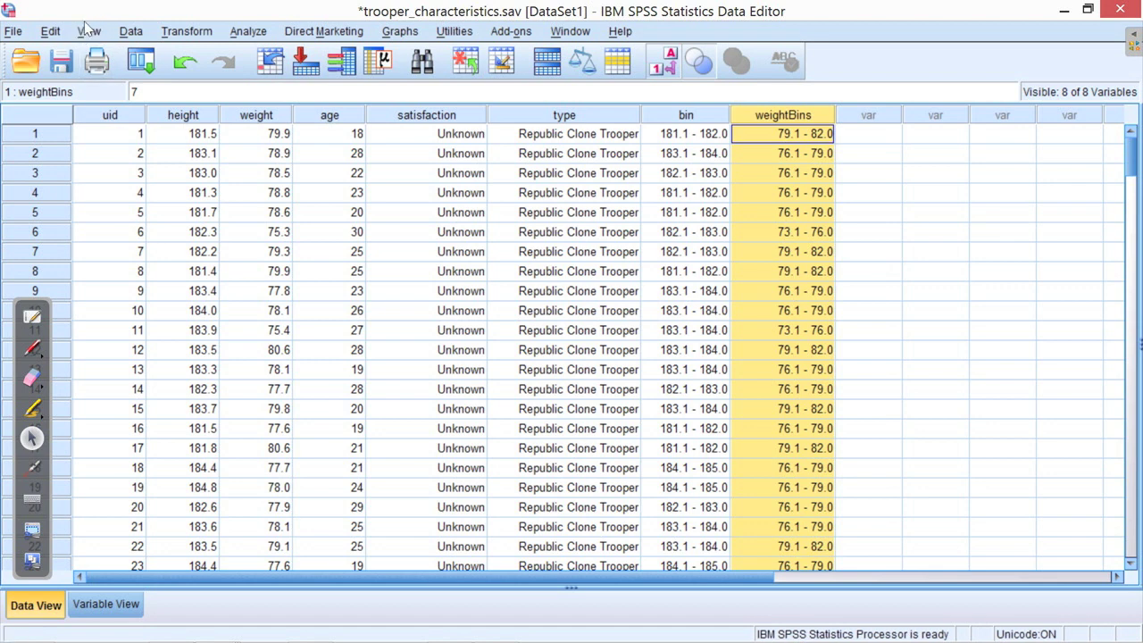
# Open Select Cases and choose the 'If condition is satisfied' option
pyautogui.hotkey('alt', 'd')
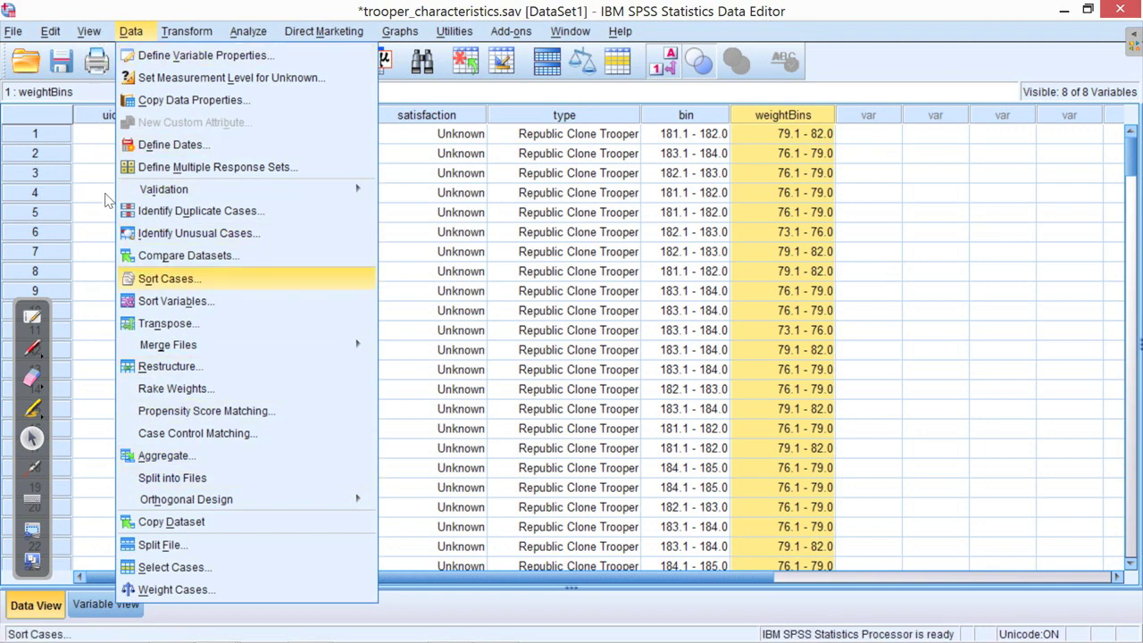
pyautogui.press('Down')
pyautogui.press('Down')
pyautogui.press('Down')
pyautogui.press('Down')
pyautogui.press('Down')
pyautogui.press('Down')
pyautogui.press('Down')
pyautogui.press('Down')
pyautogui.press('Down')
pyautogui.press('Down')
pyautogui.press('Down')
pyautogui.press('Down')
pyautogui.press('Down')
pyautogui.press('Down')
pyautogui.press('Down')
pyautogui.press('Down')
pyautogui.press('Down')
pyautogui.press('Down')
pyautogui.press('Down')
pyautogui.press('Down')
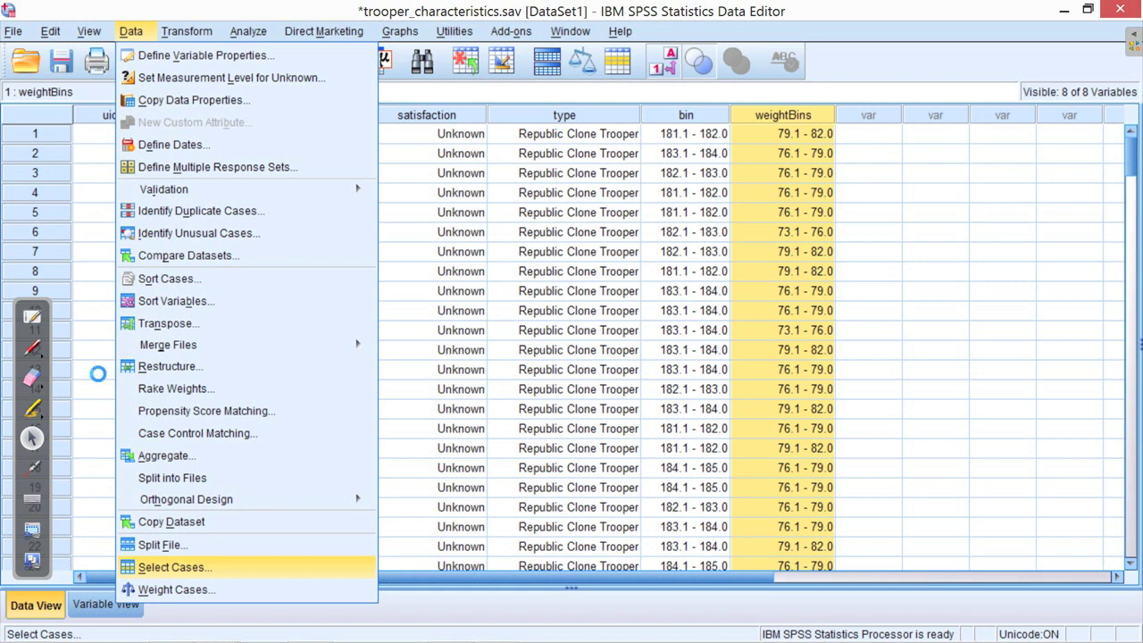
pyautogui.press('Return')
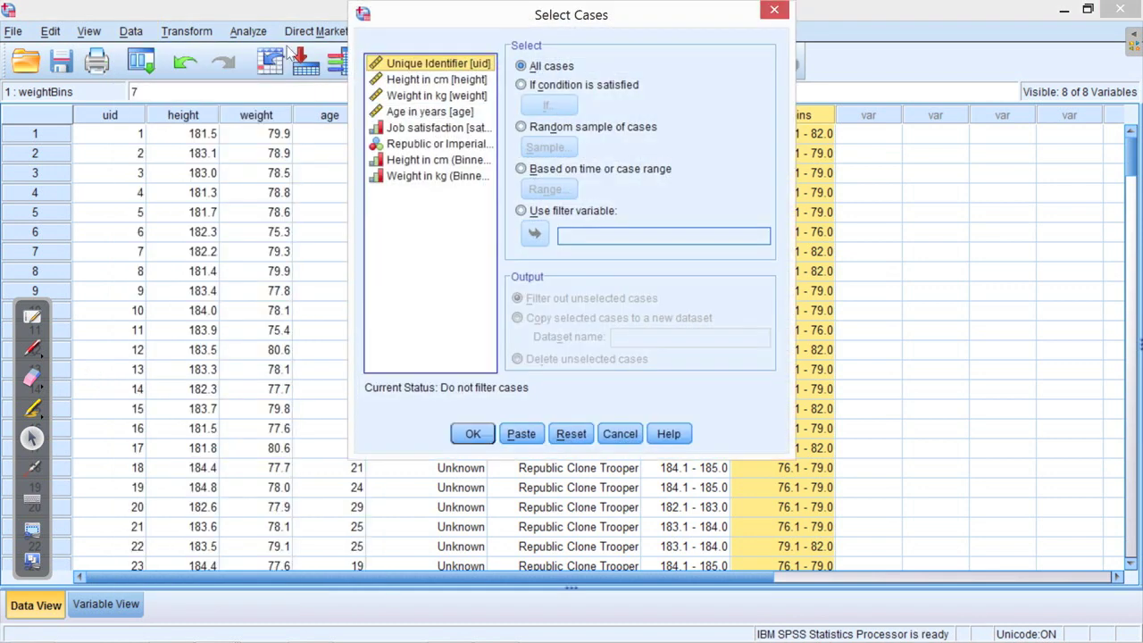
pyautogui.hotkey('alt', 'c')
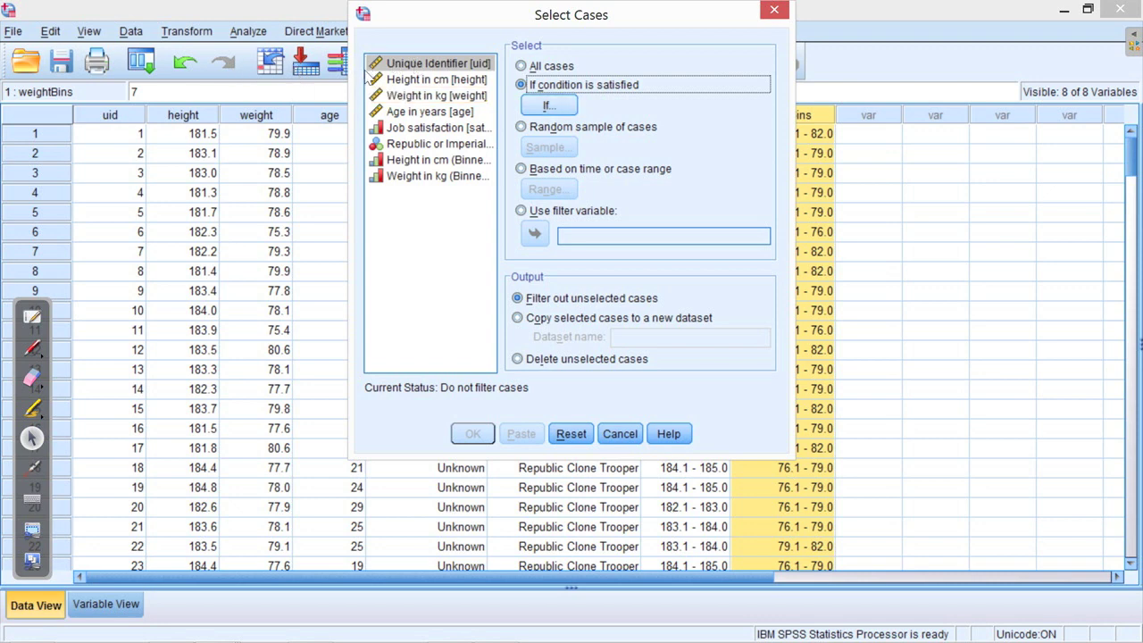
# Enter the selection condition type = 1 and confirm it
pyautogui.click(548, 106)
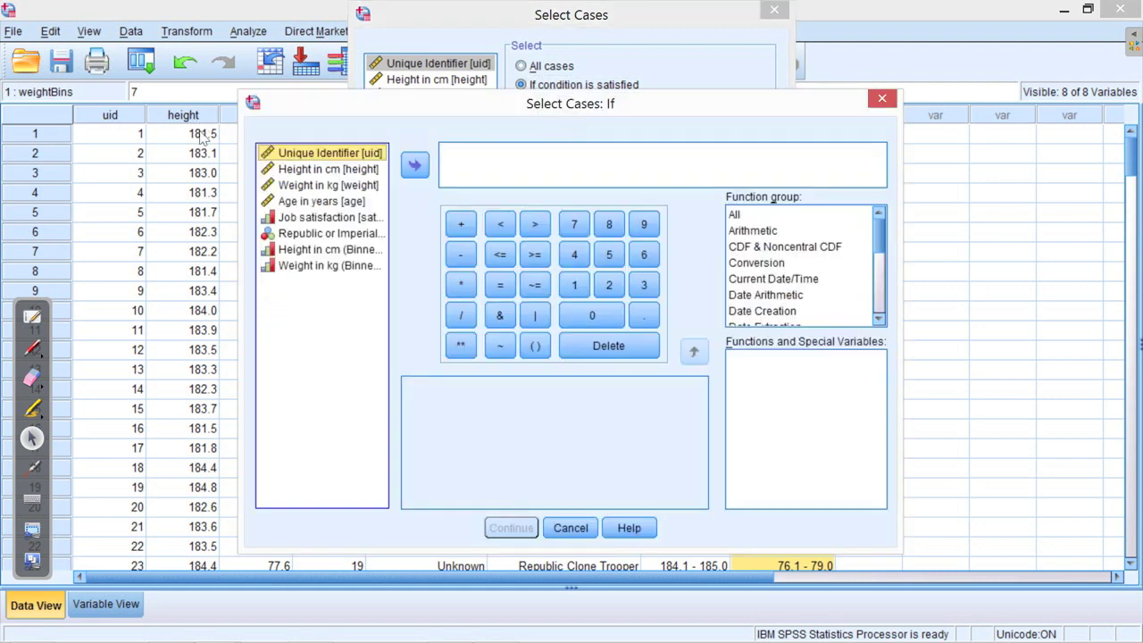
pyautogui.press('r')
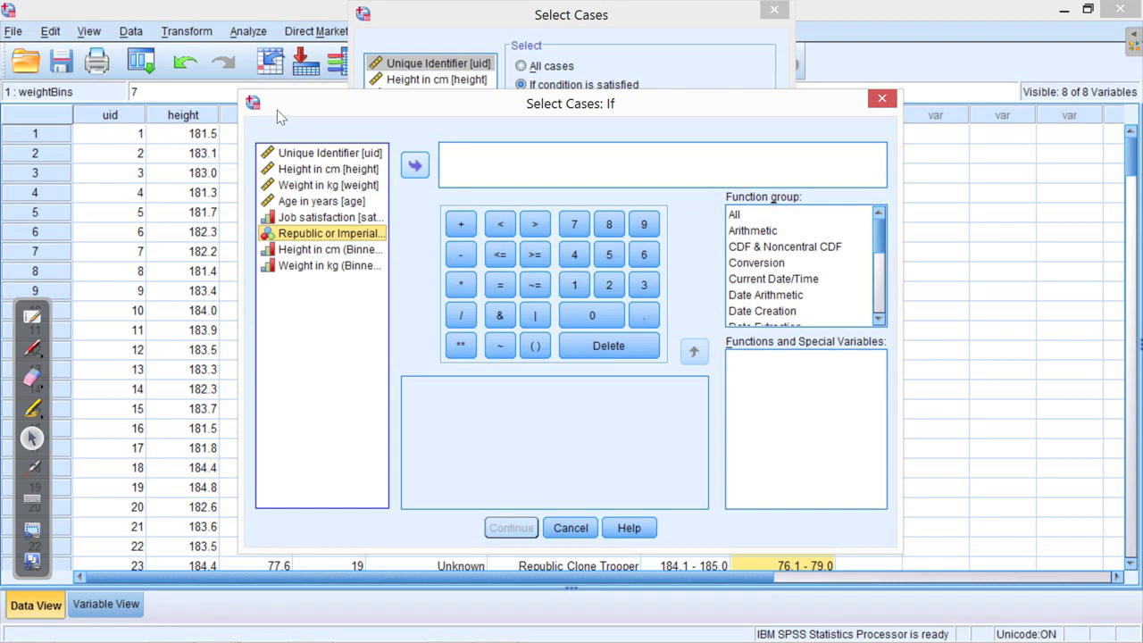
pyautogui.press('Tab')
pyautogui.write('type')
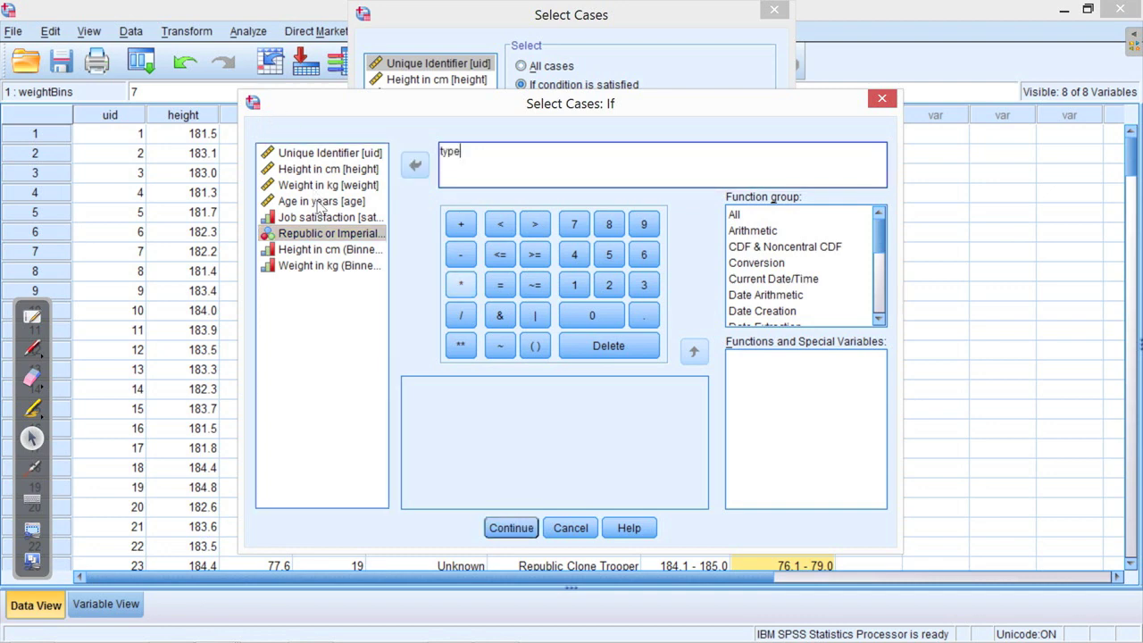
pyautogui.write(' = 1')
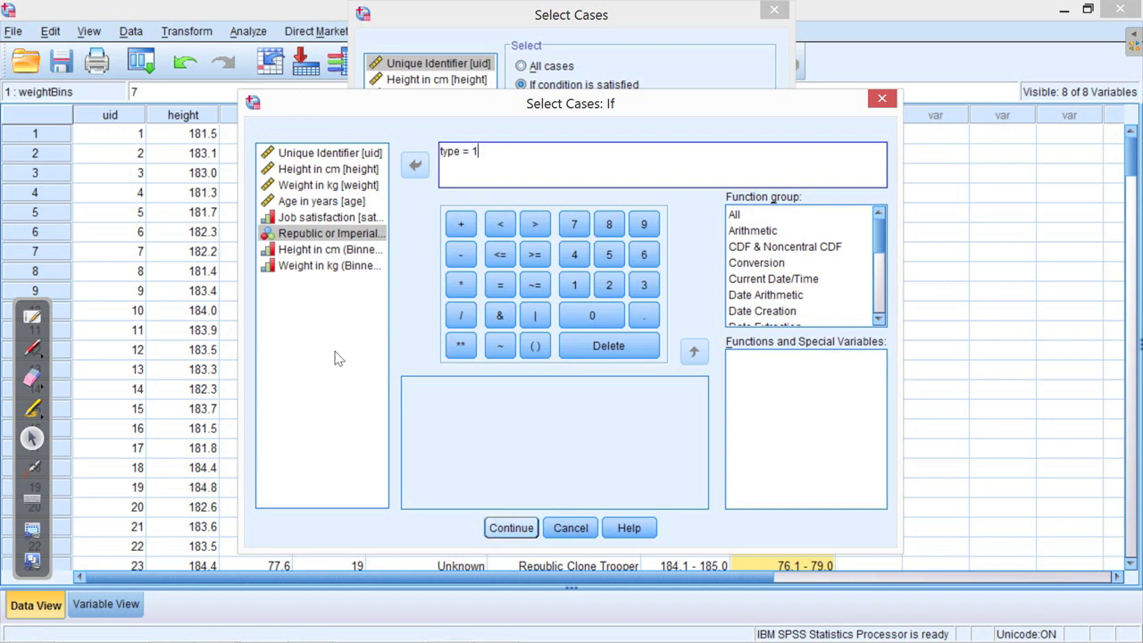
pyautogui.press('Return')
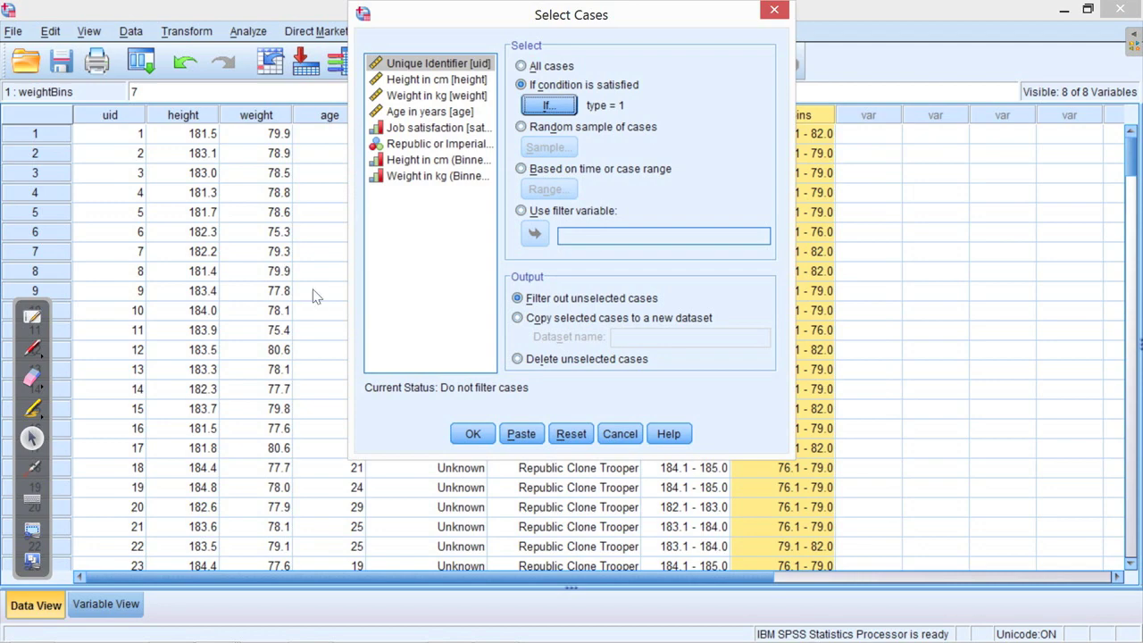
# Apply the type = 1 filter and inspect the new filter_$ column in the Data Editor
pyautogui.press('Return')
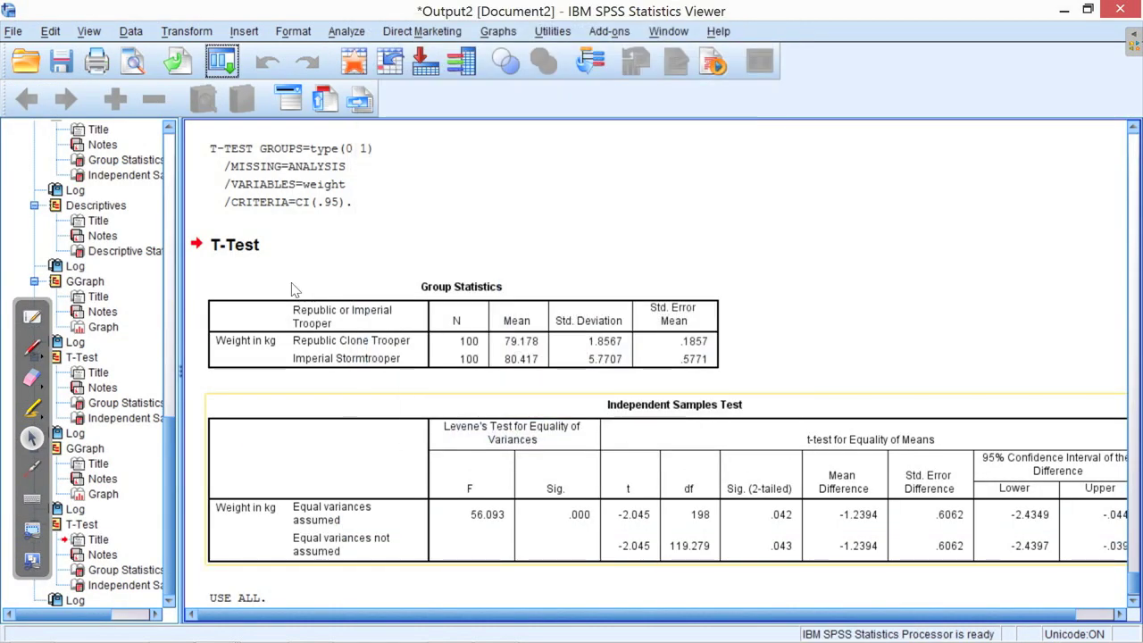
pyautogui.hotkey('alt', 'w')
pyautogui.press('Down')
pyautogui.press('Down')
pyautogui.press('Return')
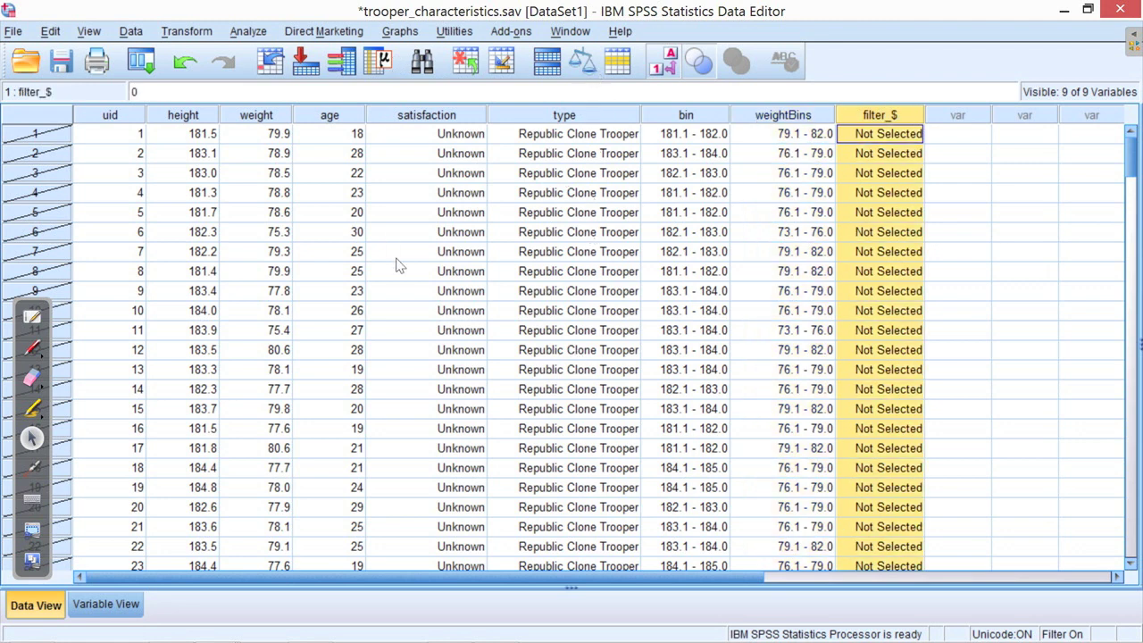
pyautogui.scroll(-20, 755, 184)
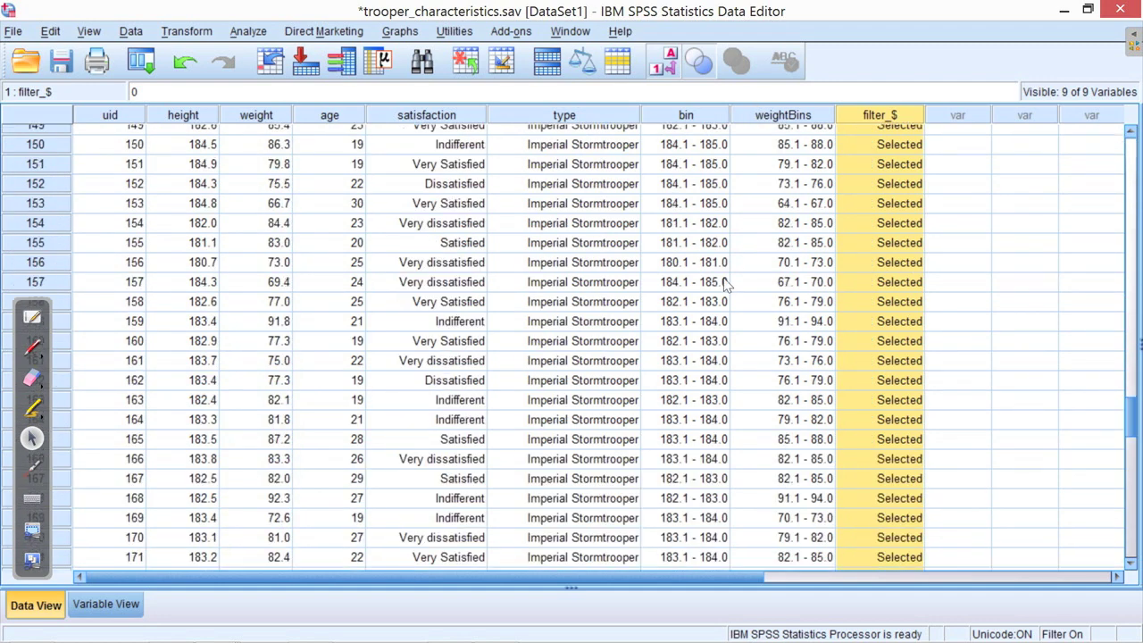
pyautogui.scroll(-2, 725, 282)
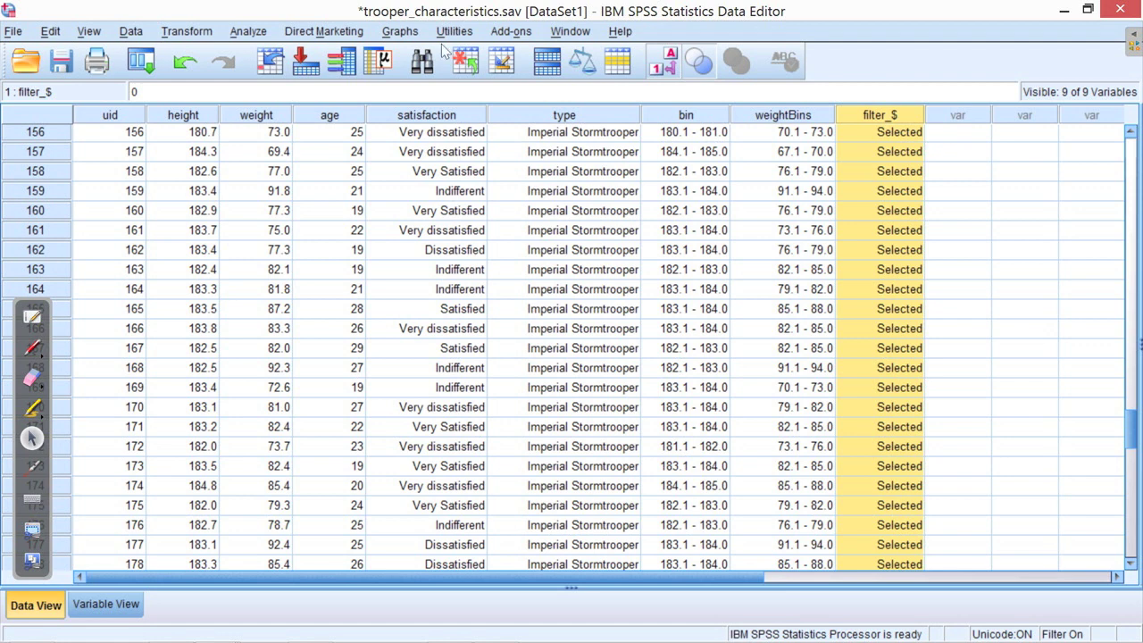
# Toggle value labels off and back on to check which cases are Not Selected
pyautogui.hotkey('alt', 'v')
pyautogui.press('v')
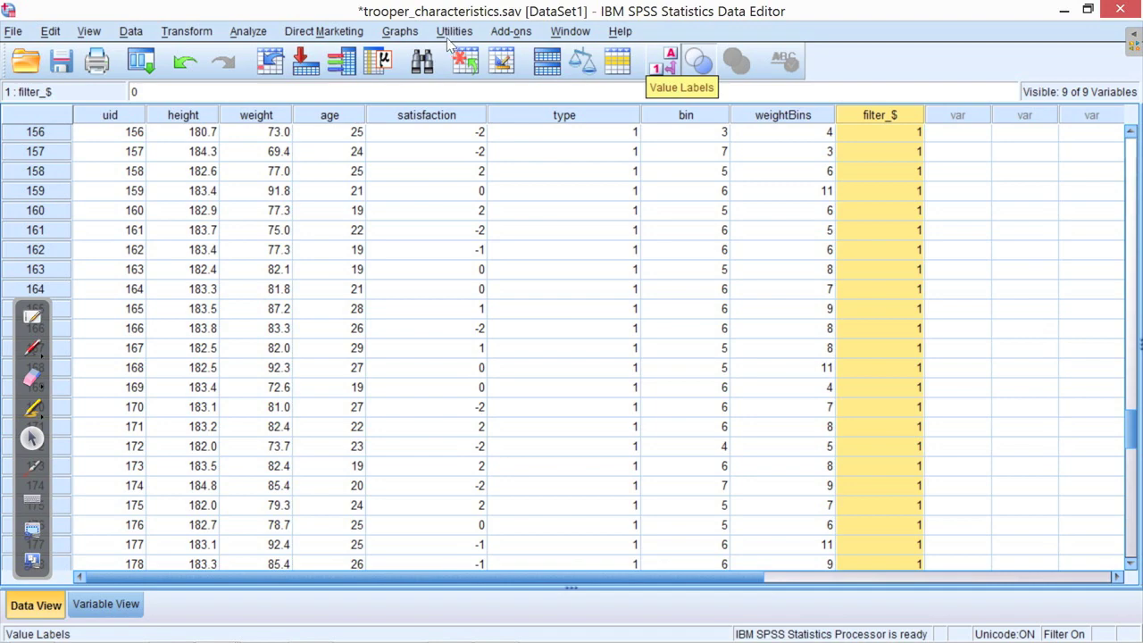
pyautogui.click(698, 61)
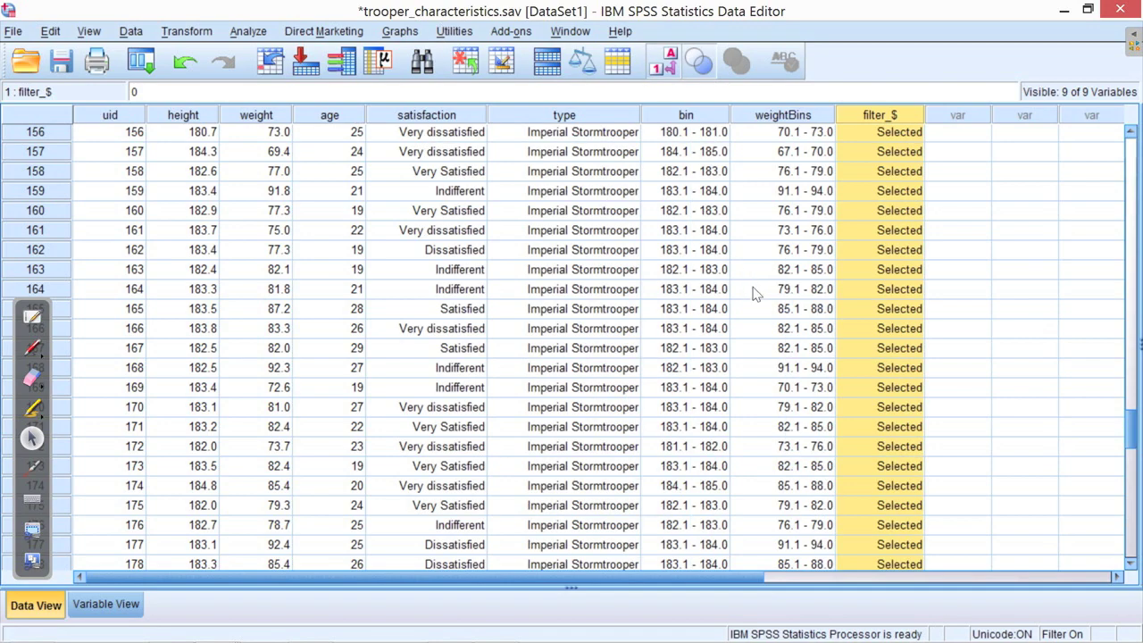
pyautogui.scroll(20, 753, 293)
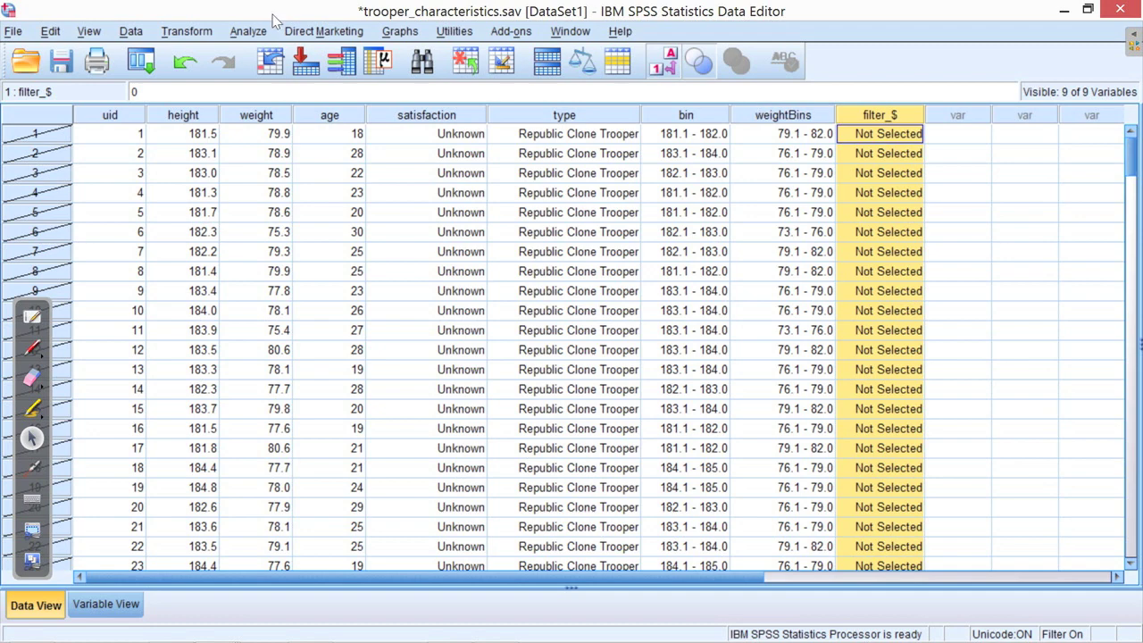
# Run Explore with Weight in kg as dependent variable, giving mean 80.417 and SD 5.7707
pyautogui.hotkey('alt', 'a')
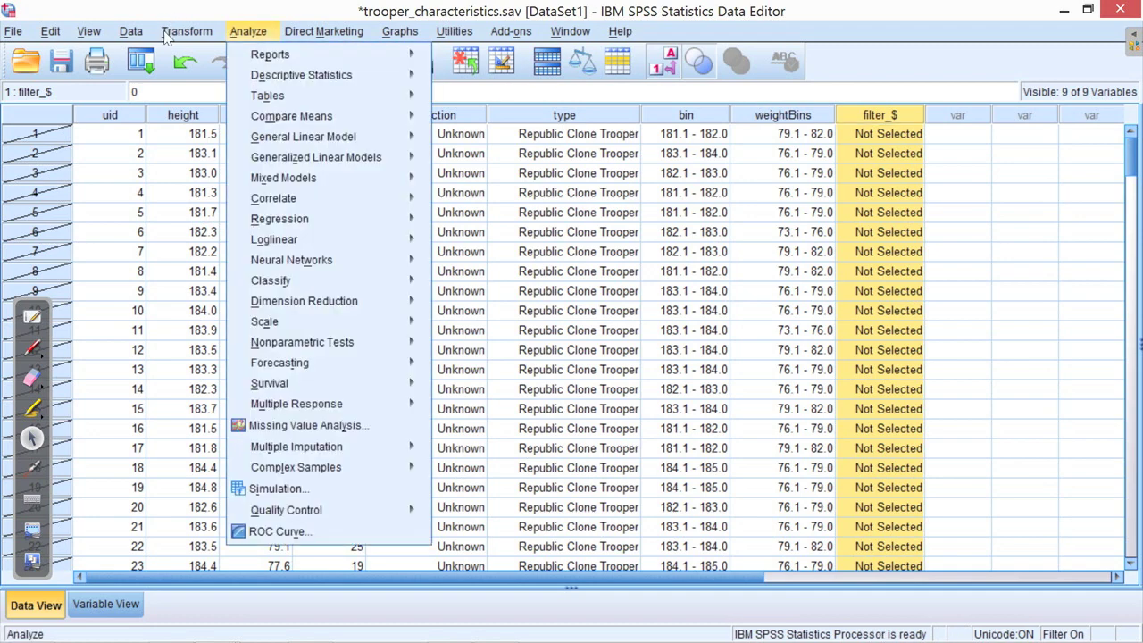
pyautogui.press('Down')
pyautogui.press('Down')
pyautogui.press('Down')
pyautogui.press('Down')
pyautogui.press('Up')
pyautogui.press('Up')
pyautogui.press('Up')
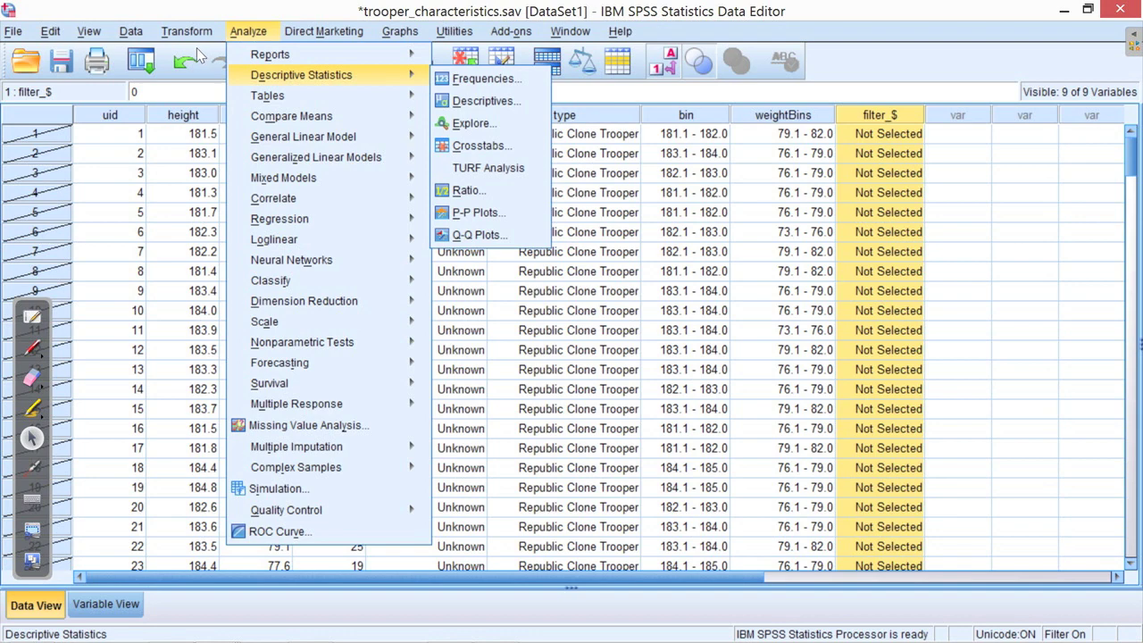
pyautogui.press('Right')
pyautogui.press('Down')
pyautogui.press('Down')
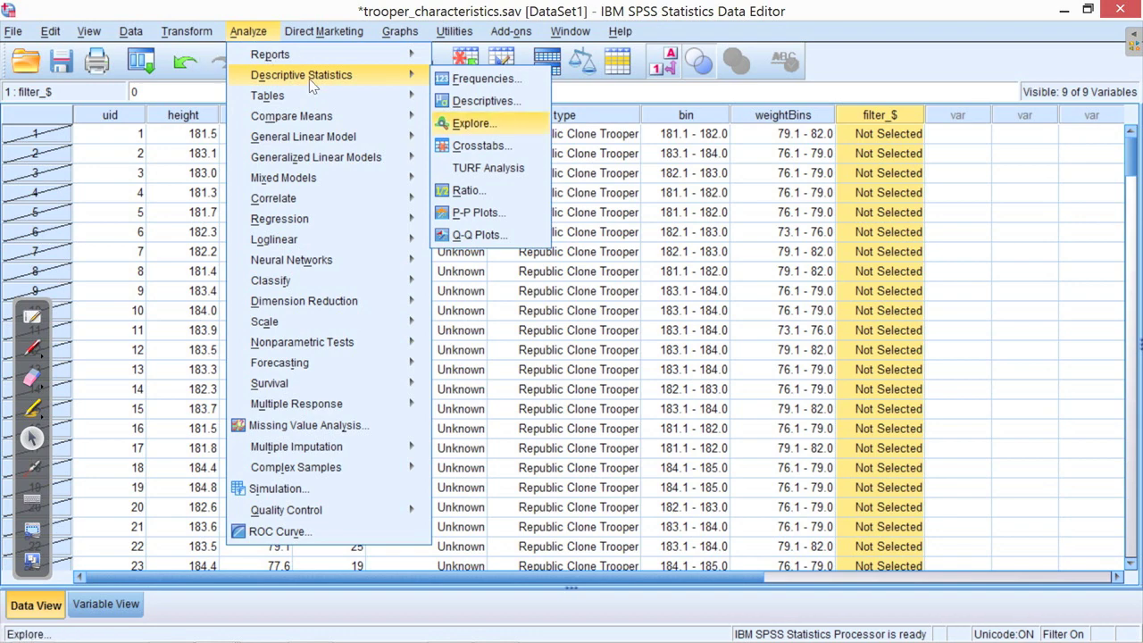
pyautogui.press('Return')
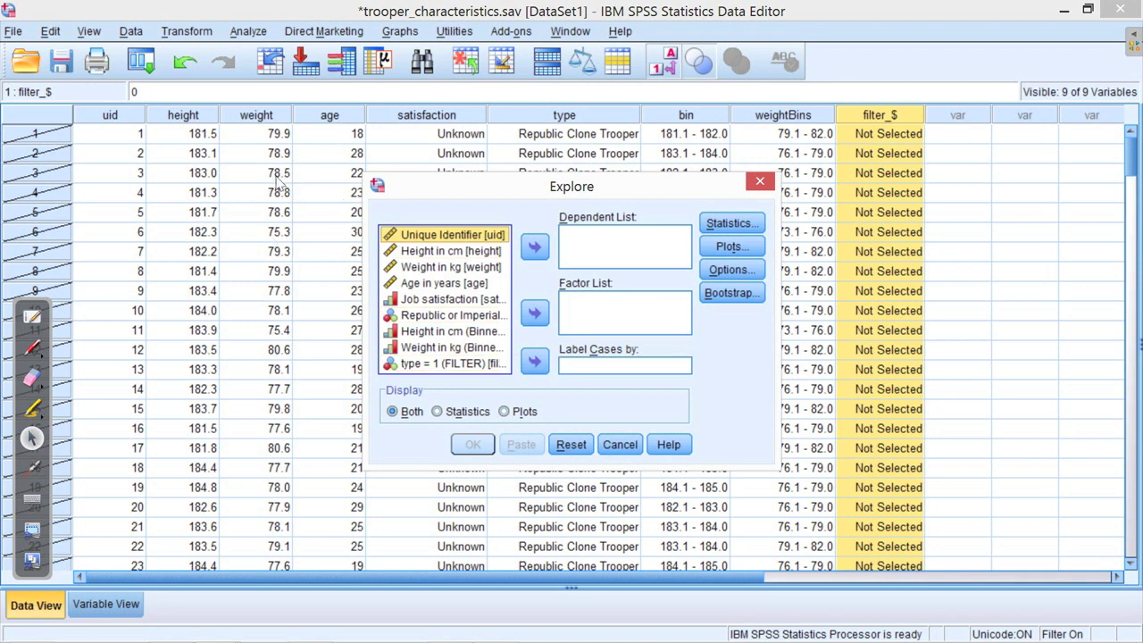
pyautogui.press('Down')
pyautogui.press('Down')
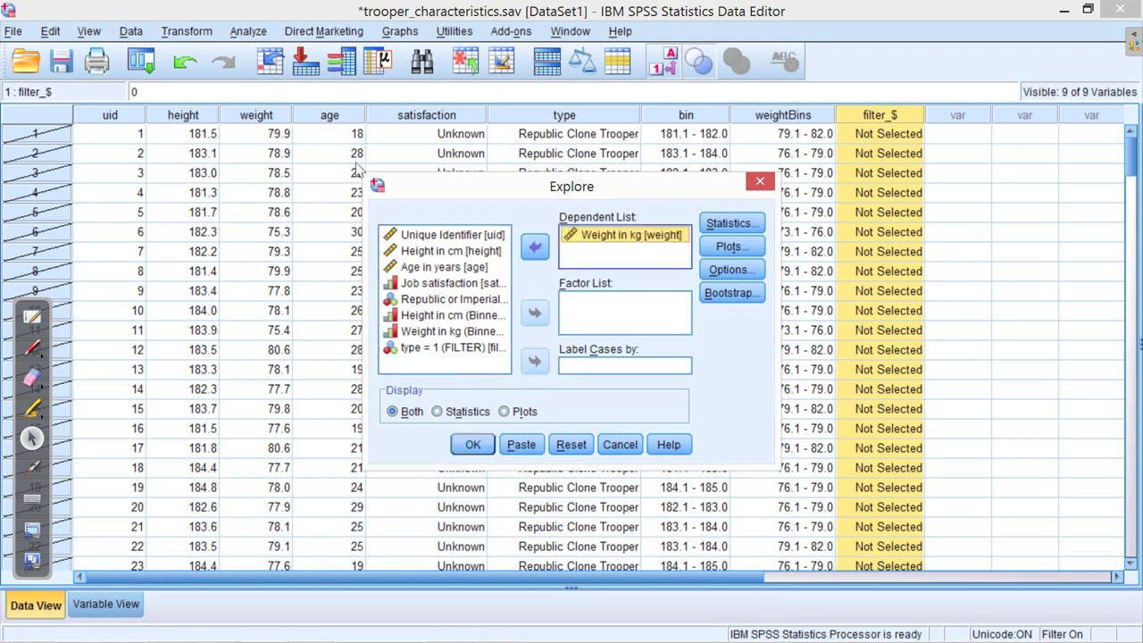
pyautogui.press('Tab')
pyautogui.press('space')
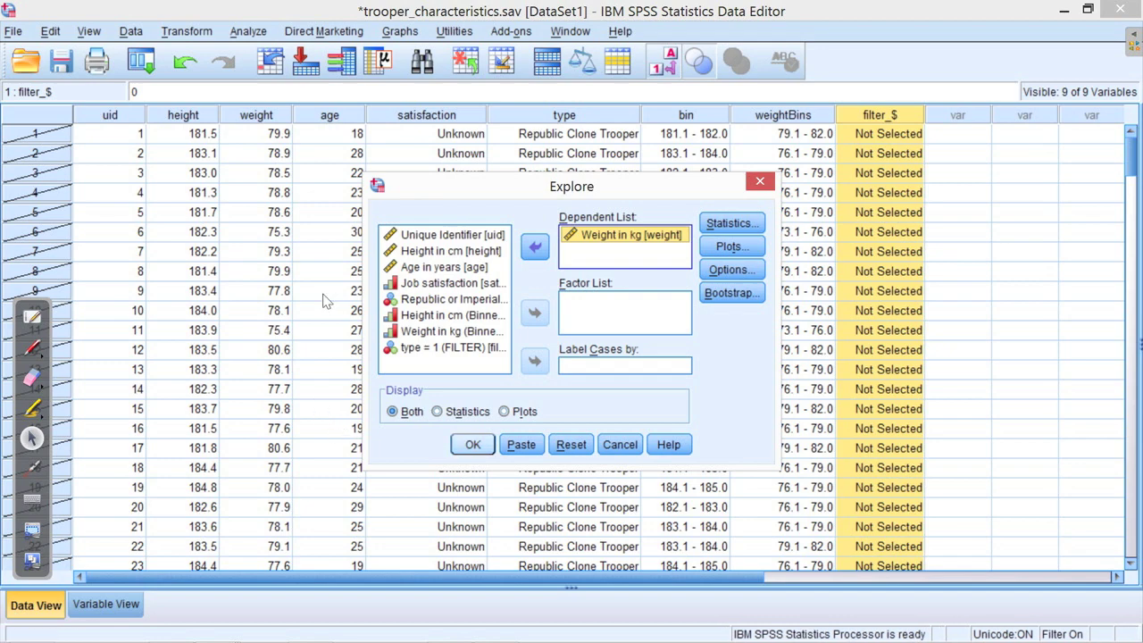
pyautogui.press('Return')
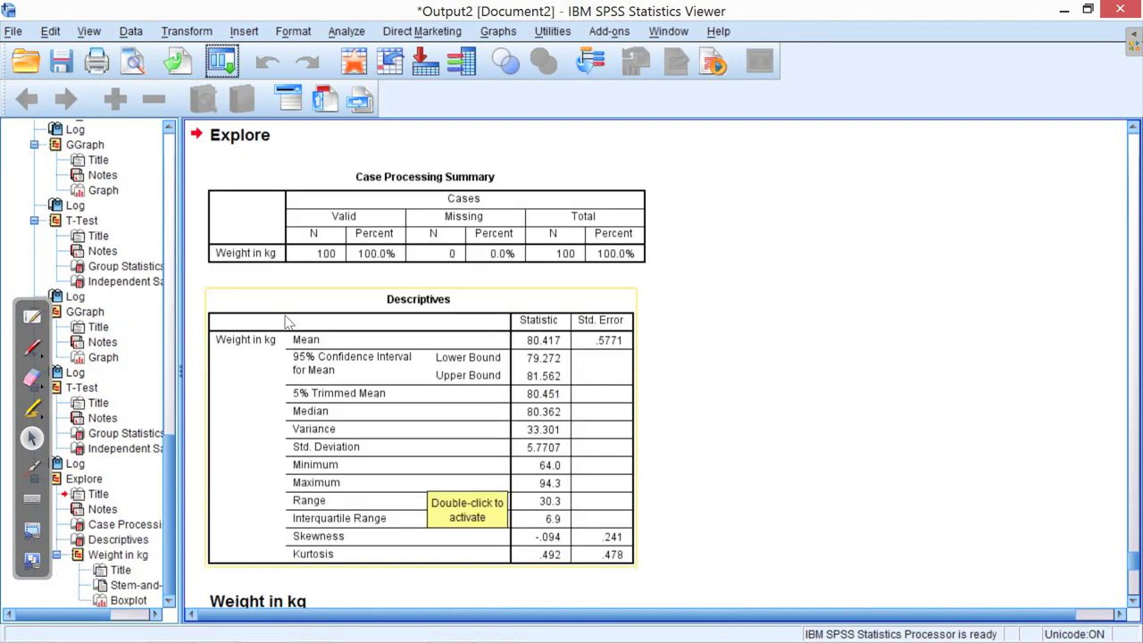
pyautogui.click(30, 345)
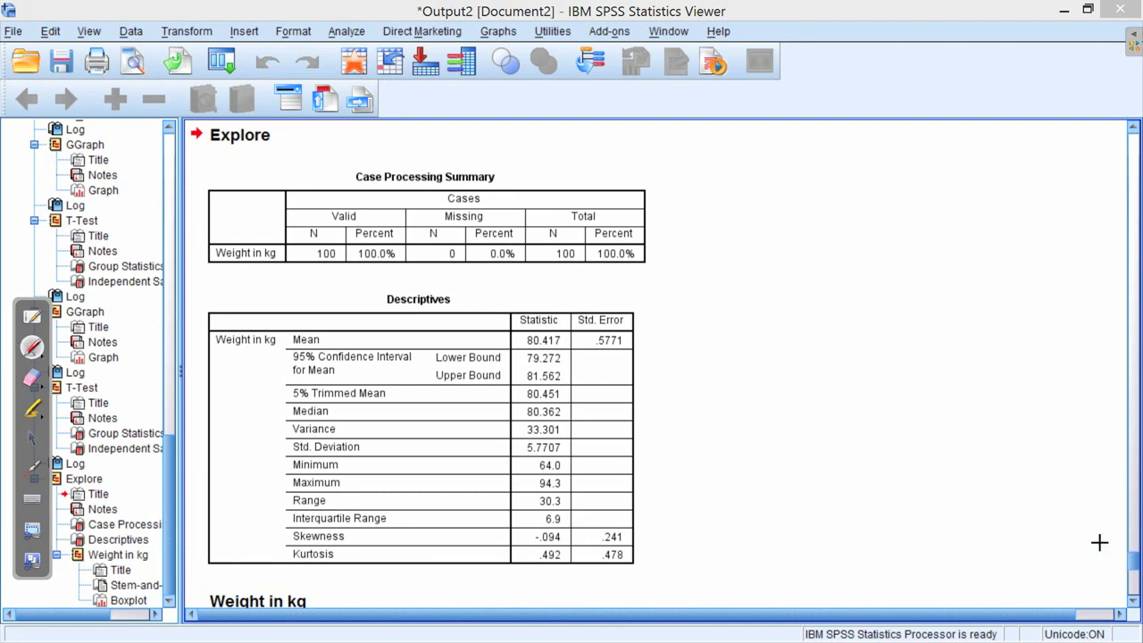
pyautogui.click(29, 439)
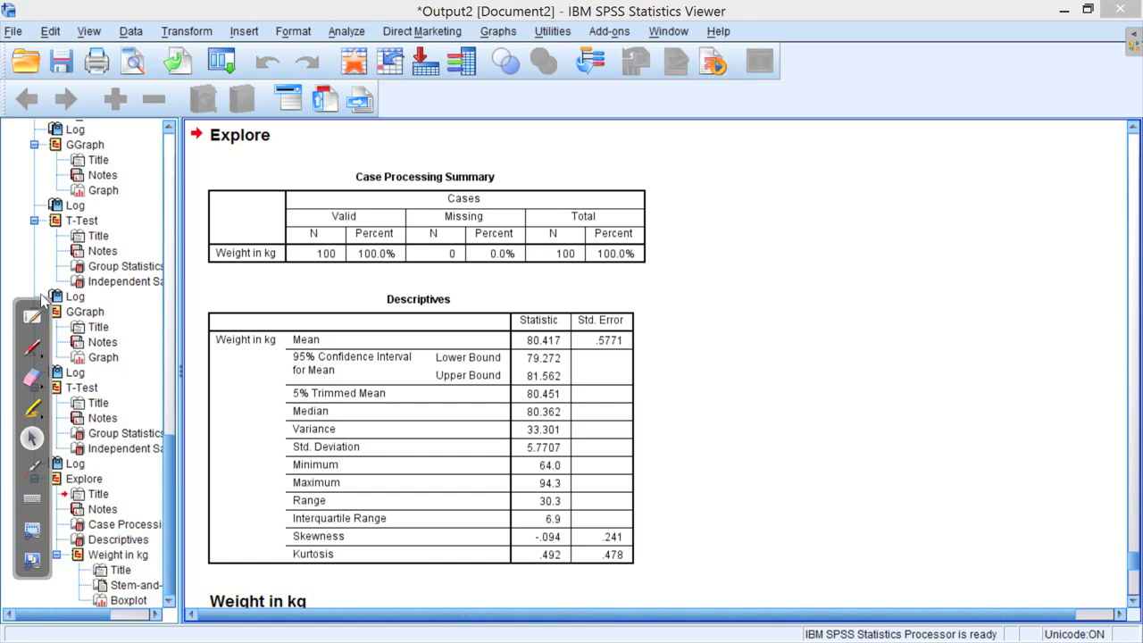
pyautogui.scroll(-10, 754, 405)
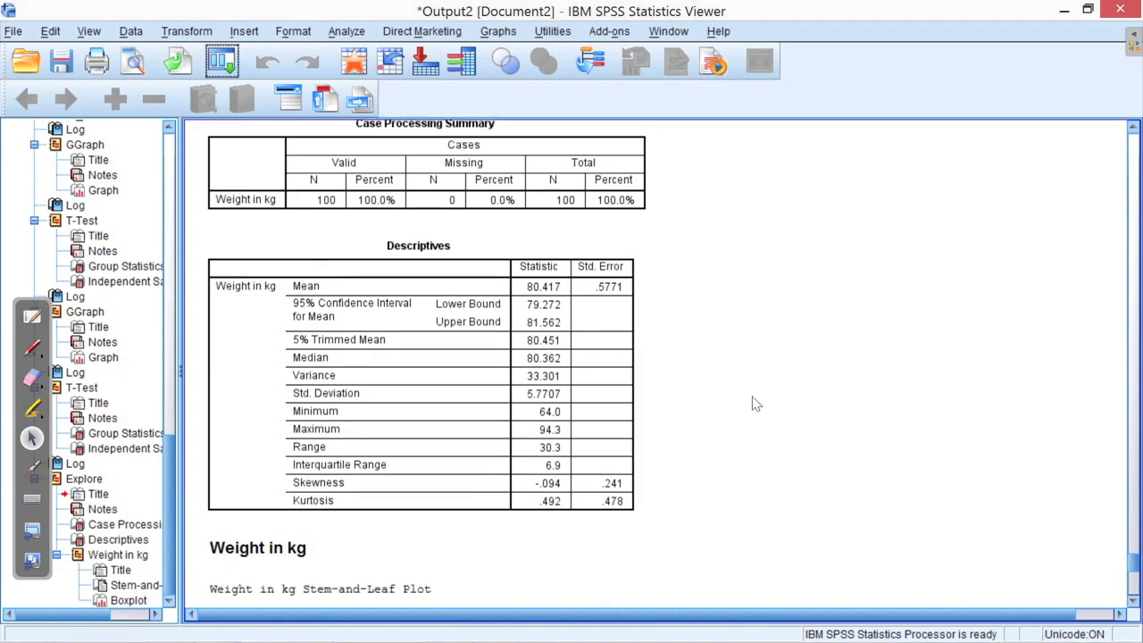
pyautogui.scroll(-6, 756, 383)
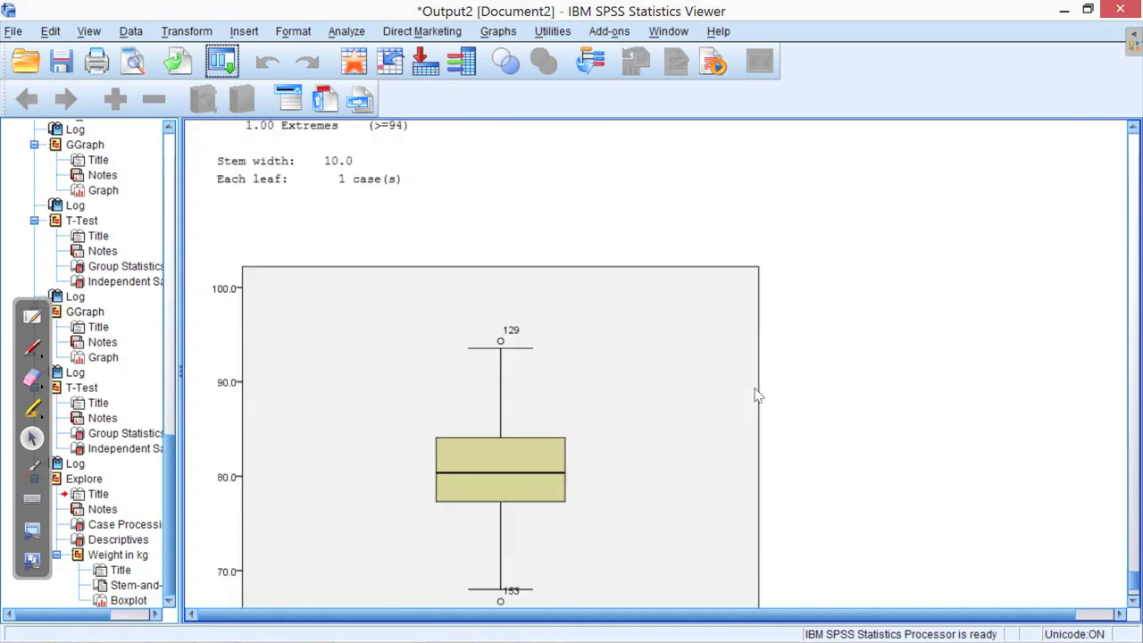
pyautogui.scroll(18, 760, 382)
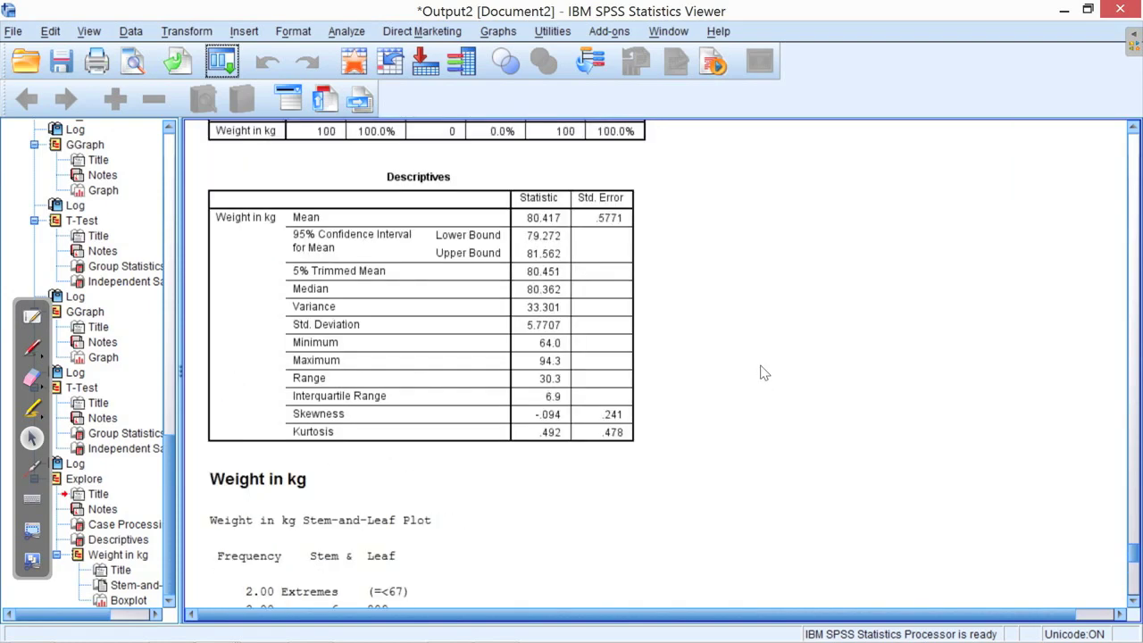
pyautogui.scroll(-1, 764, 372)
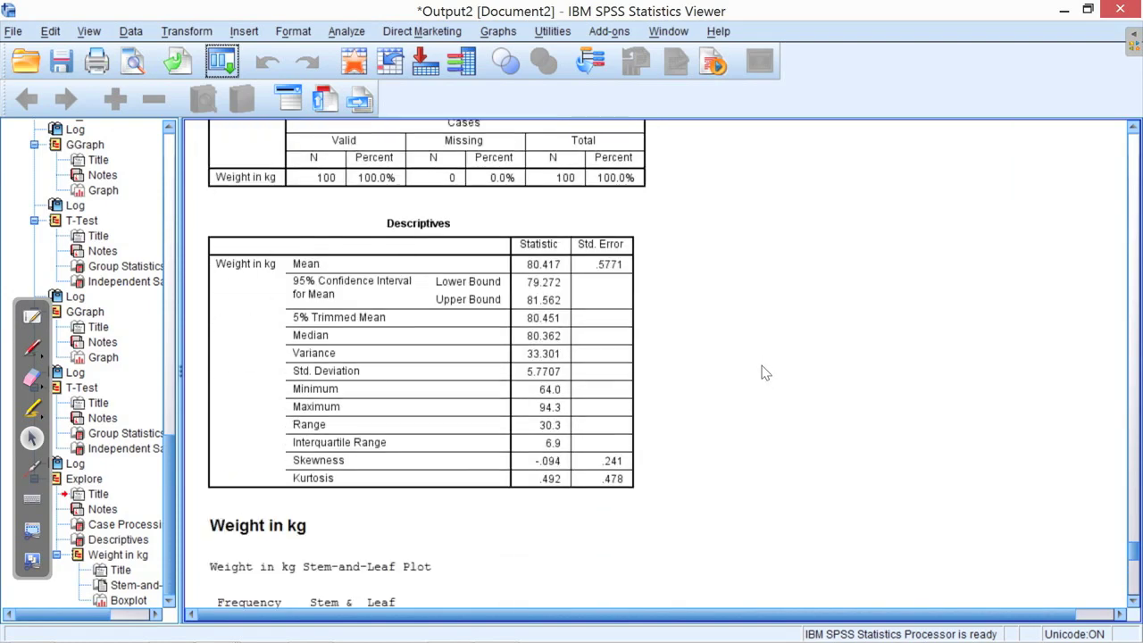
pyautogui.scroll(2, 764, 373)
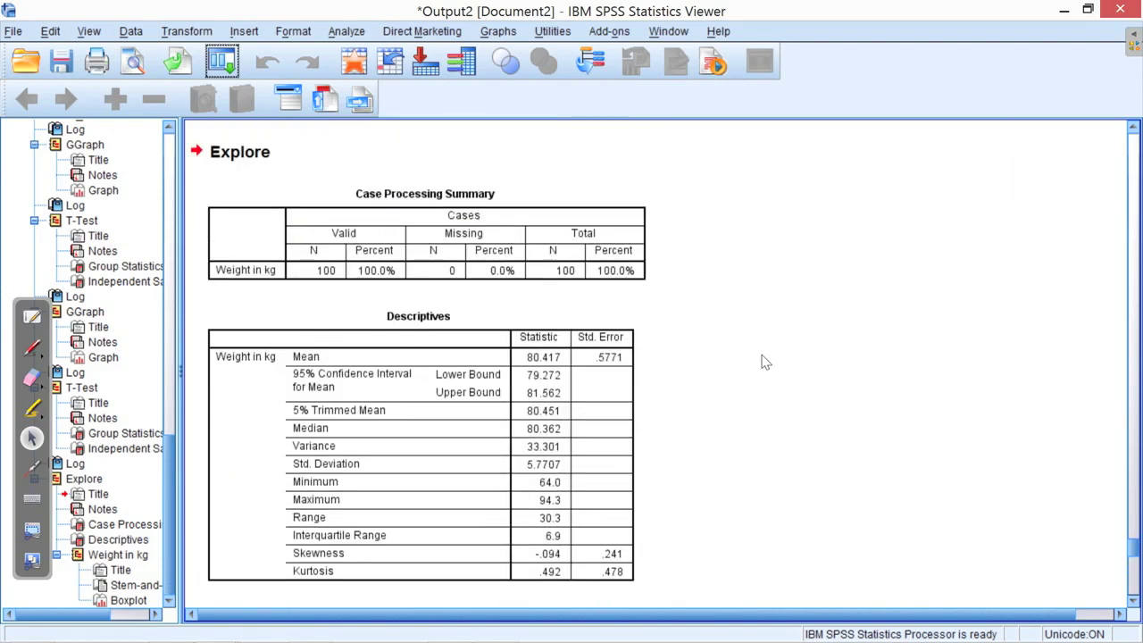
# Reopen the Explore dialog for Weight in kg, leaving Statistics options unchanged
pyautogui.hotkey('alt', 'a')
pyautogui.press('Down')
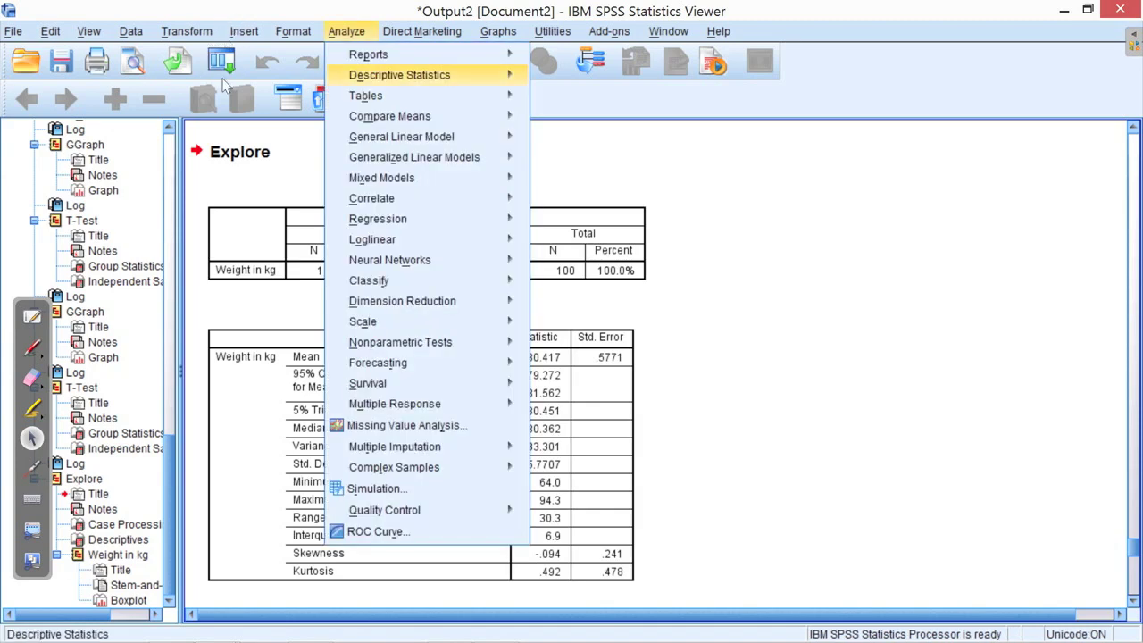
pyautogui.press('Down')
pyautogui.press('Up')
pyautogui.press('Right')
pyautogui.press('Down')
pyautogui.press('Down')
pyautogui.press('Return')
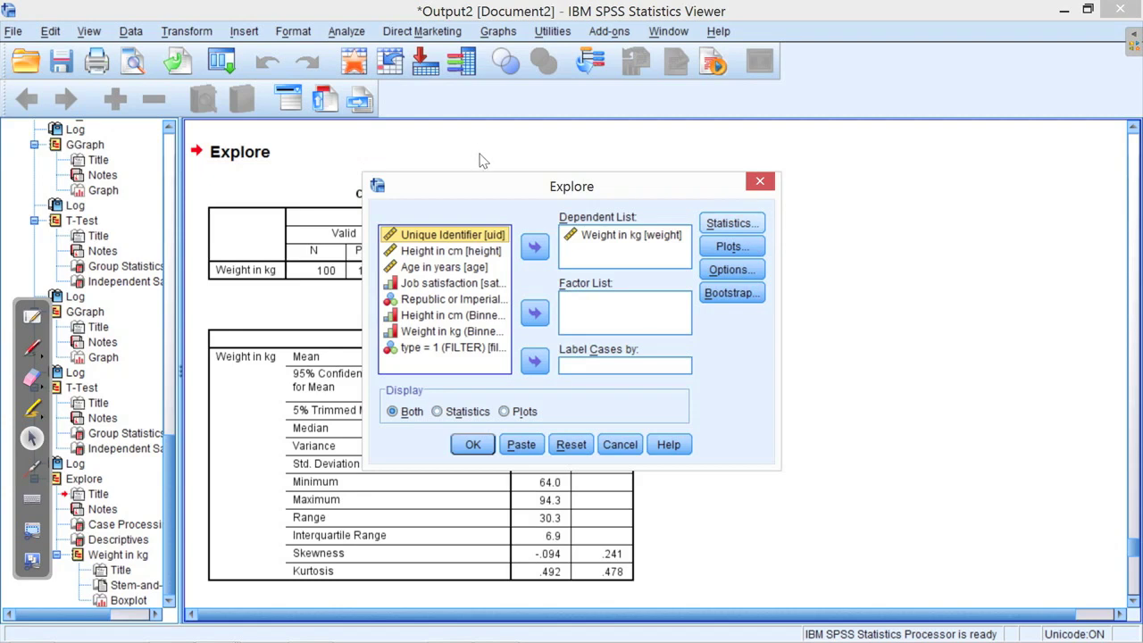
pyautogui.hotkey('alt', 's')
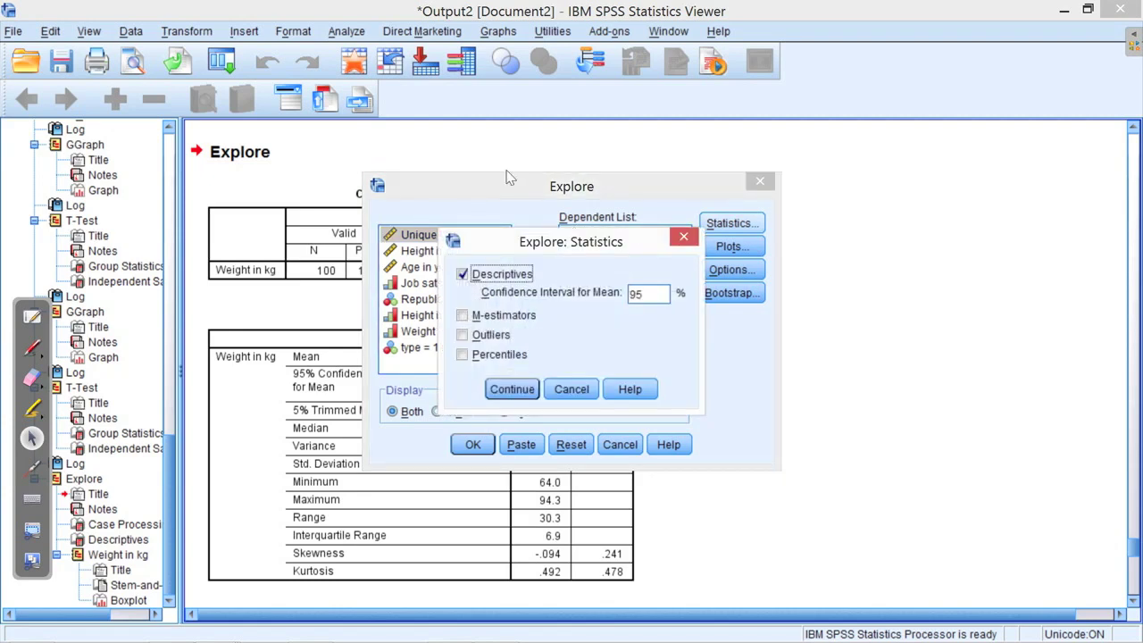
pyautogui.press('Return')
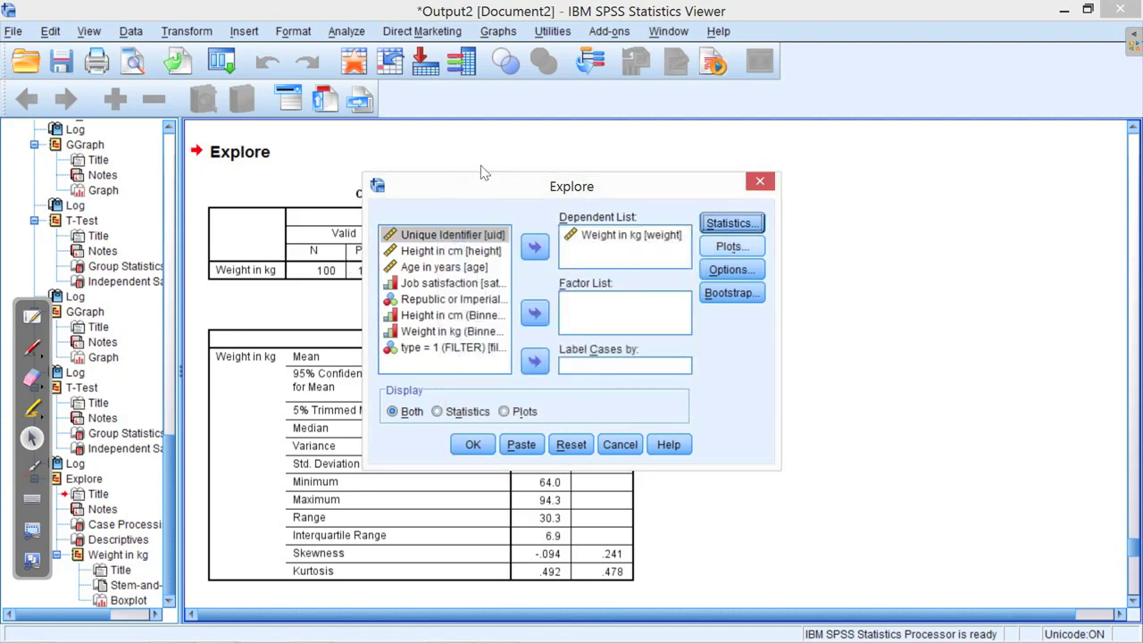
# Replace the stem-and-leaf plot with normality plots with tests and rerun Explore
pyautogui.hotkey('alt', 't')
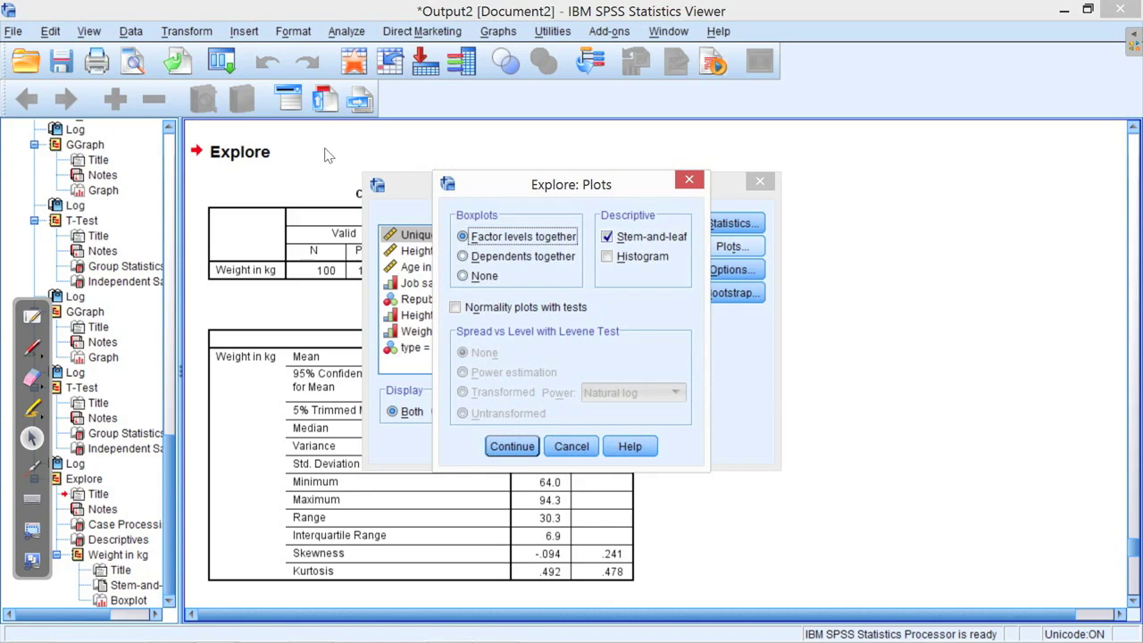
pyautogui.hotkey('alt', 's')
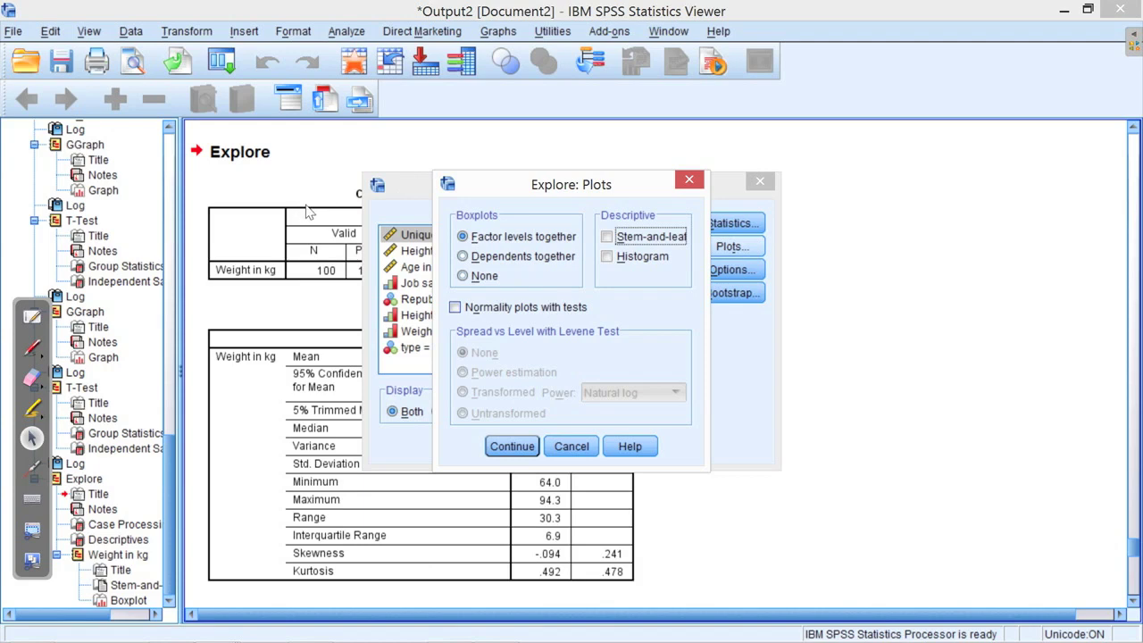
pyautogui.hotkey('alt', 'o')
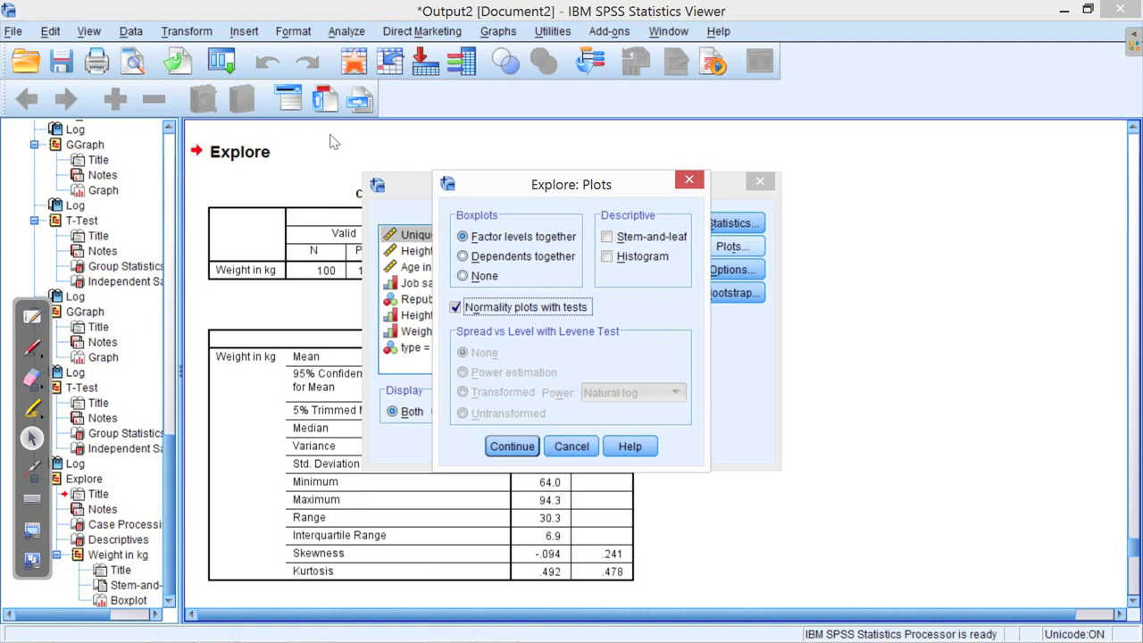
pyautogui.press('Return')
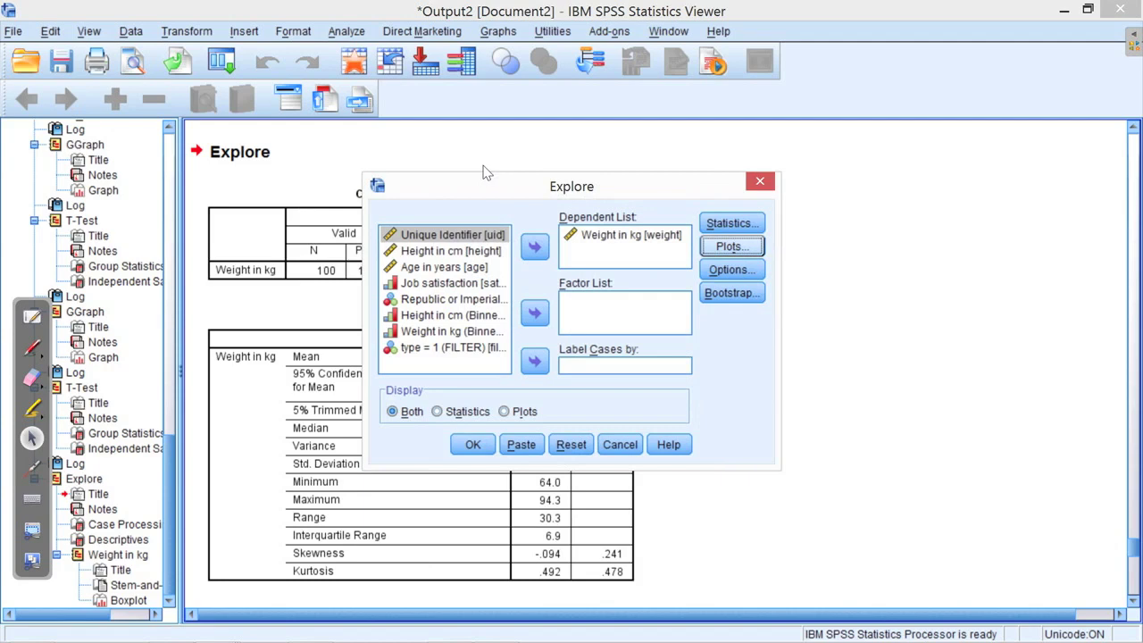
pyautogui.hotkey('alt', 't')
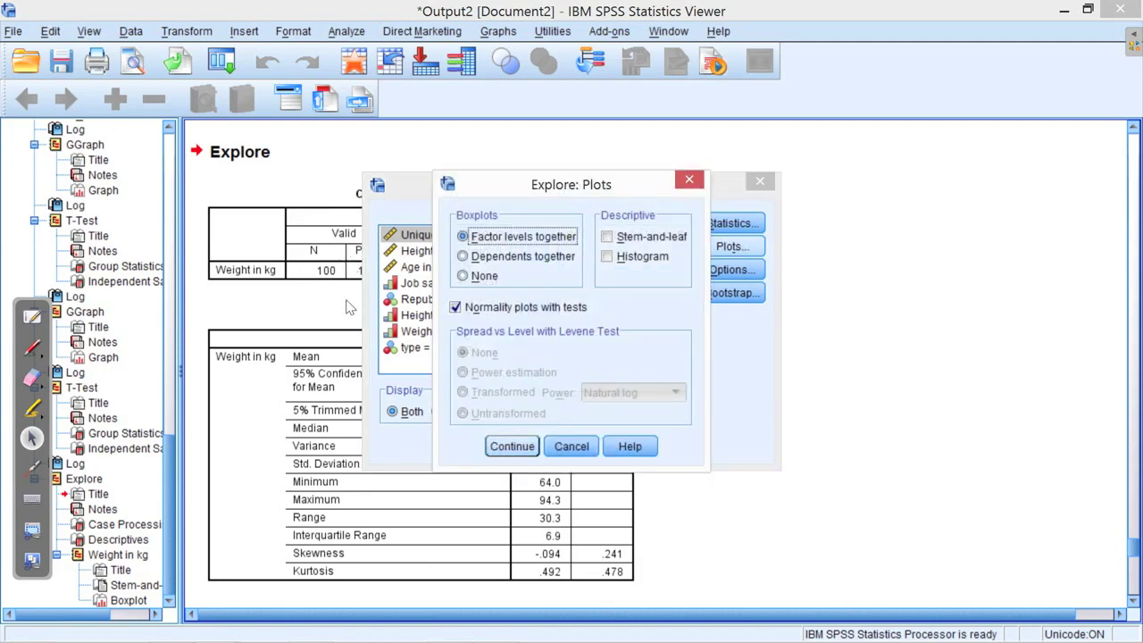
pyautogui.press('Return')
pyautogui.press('Return')
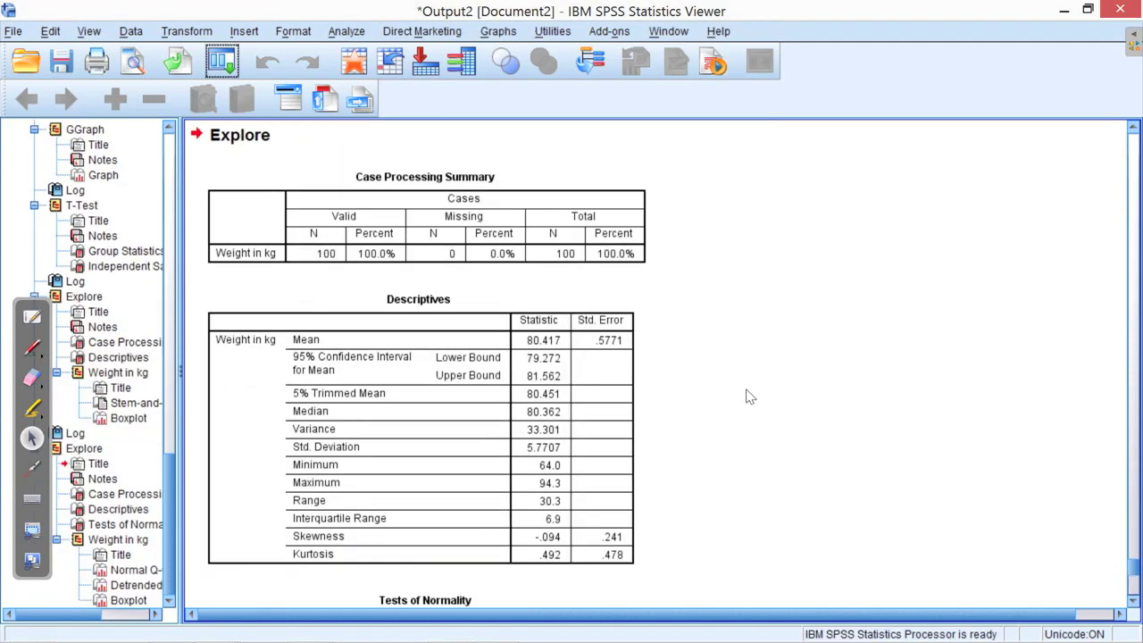
# Circle the Kolmogorov-Smirnov Sig. .200 and Shapiro-Wilk Sig. .494 in red
pyautogui.scroll(-5, 757, 409)
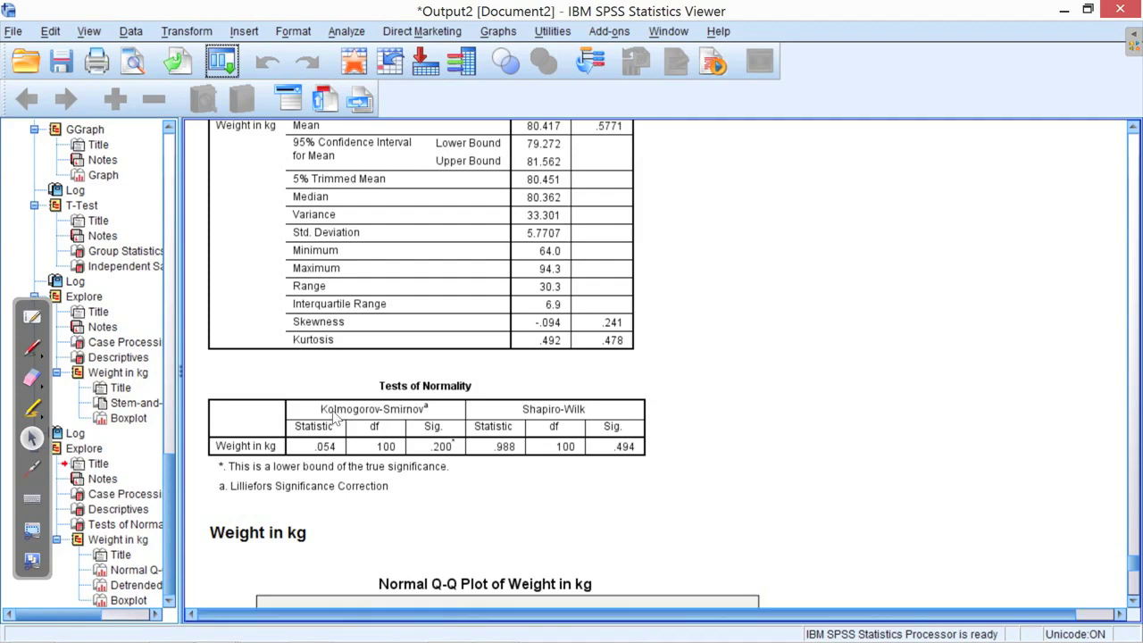
pyautogui.click(34, 348)
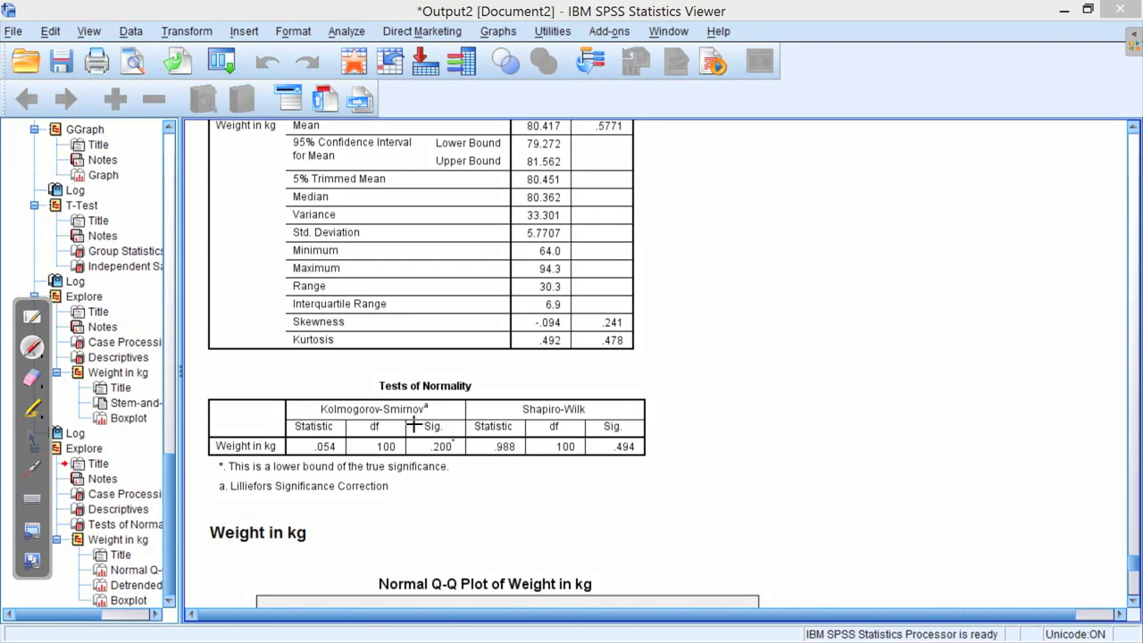
pyautogui.moveTo(462, 417)
pyautogui.mouseDown()
pyautogui.moveTo(435, 412)
pyautogui.moveTo(409, 428)
pyautogui.moveTo(438, 467)
pyautogui.moveTo(470, 435)
pyautogui.moveTo(416, 431)
pyautogui.mouseUp()
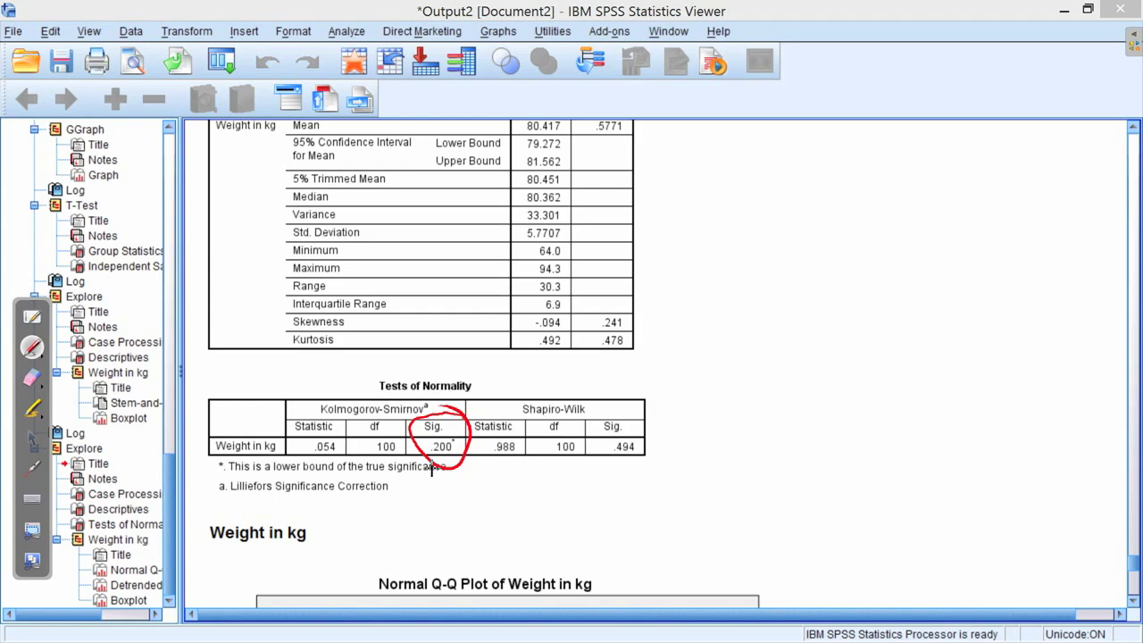
pyautogui.moveTo(650, 421)
pyautogui.mouseDown()
pyautogui.moveTo(616, 411)
pyautogui.moveTo(654, 444)
pyautogui.moveTo(581, 416)
pyautogui.mouseUp()
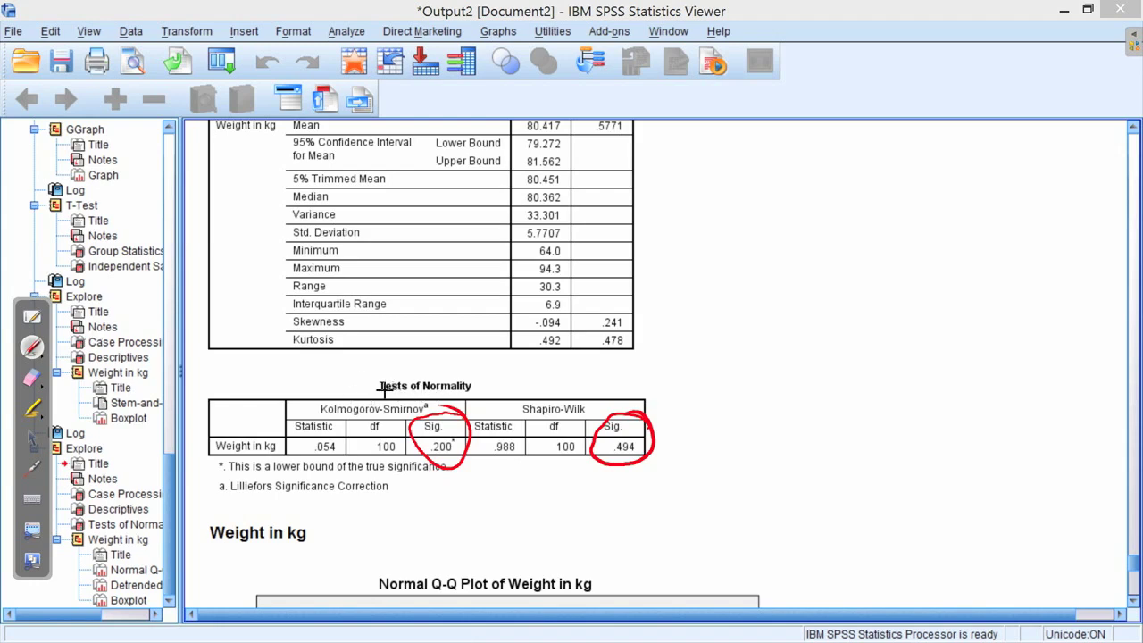
# Circle the Kolmogorov-Smirnov and Shapiro-Wilk headers and their columns in red
pyautogui.moveTo(393, 388)
pyautogui.mouseDown()
pyautogui.moveTo(324, 439)
pyautogui.moveTo(376, 385)
pyautogui.mouseUp()
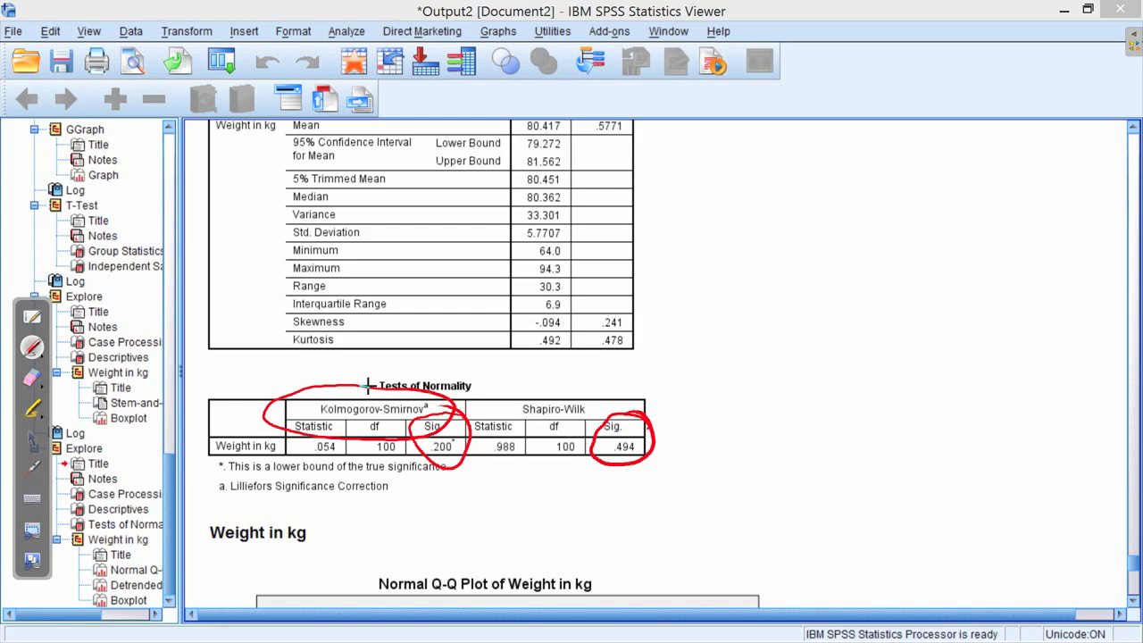
pyautogui.moveTo(597, 393)
pyautogui.mouseDown()
pyautogui.moveTo(525, 436)
pyautogui.moveTo(609, 412)
pyautogui.mouseUp()
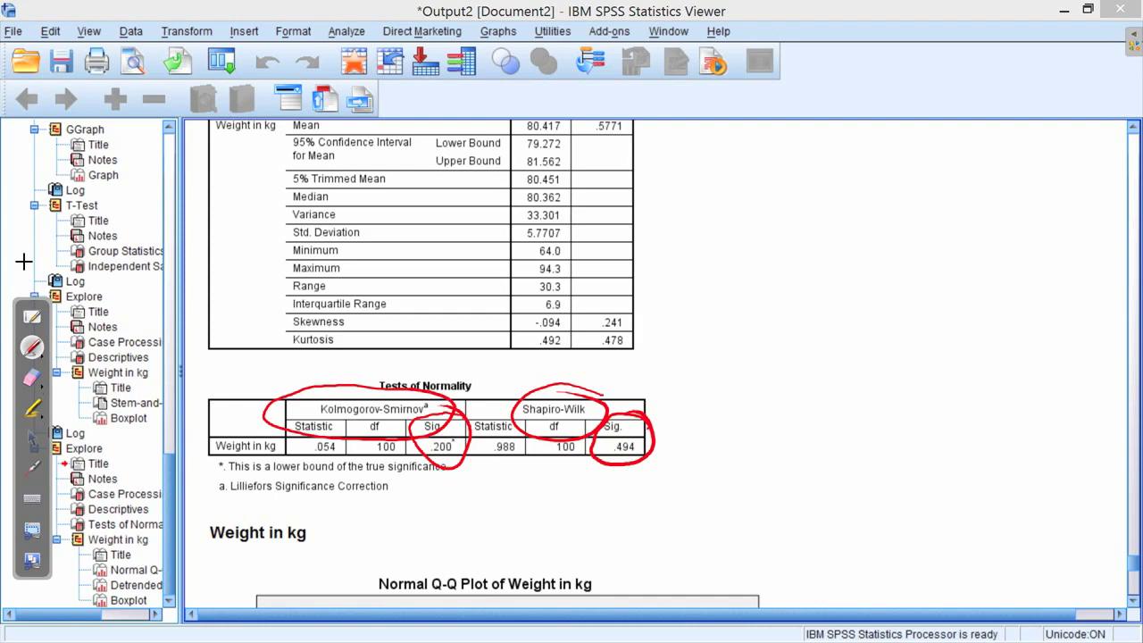
pyautogui.click(32, 438)
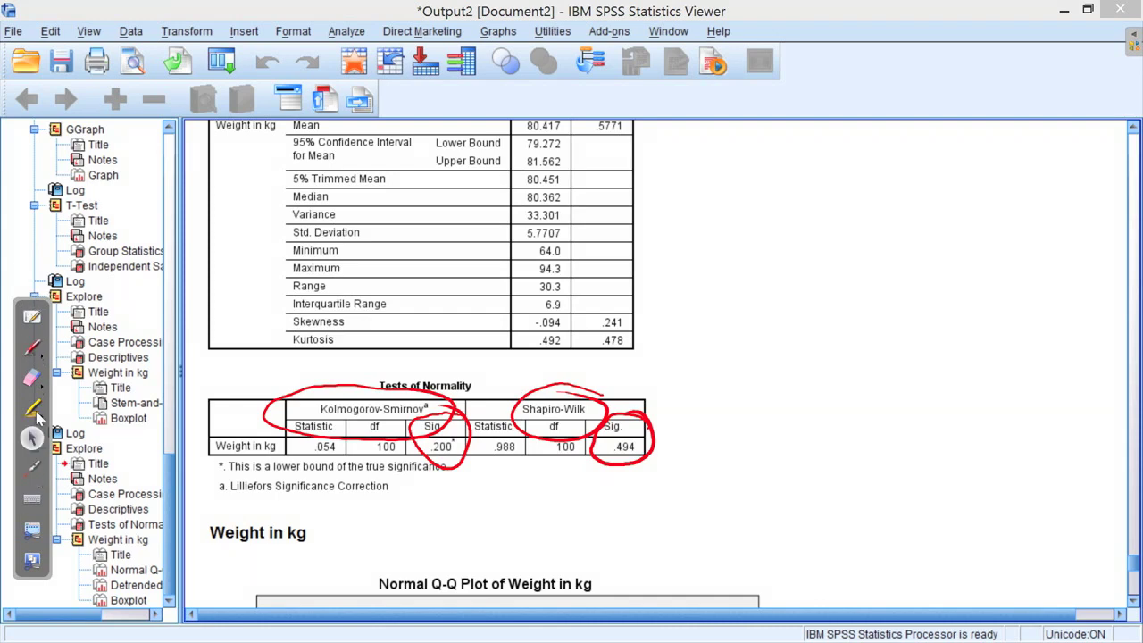
# Erase all red annotations at once with the eraser's erase-all option
pyautogui.click(41, 384)
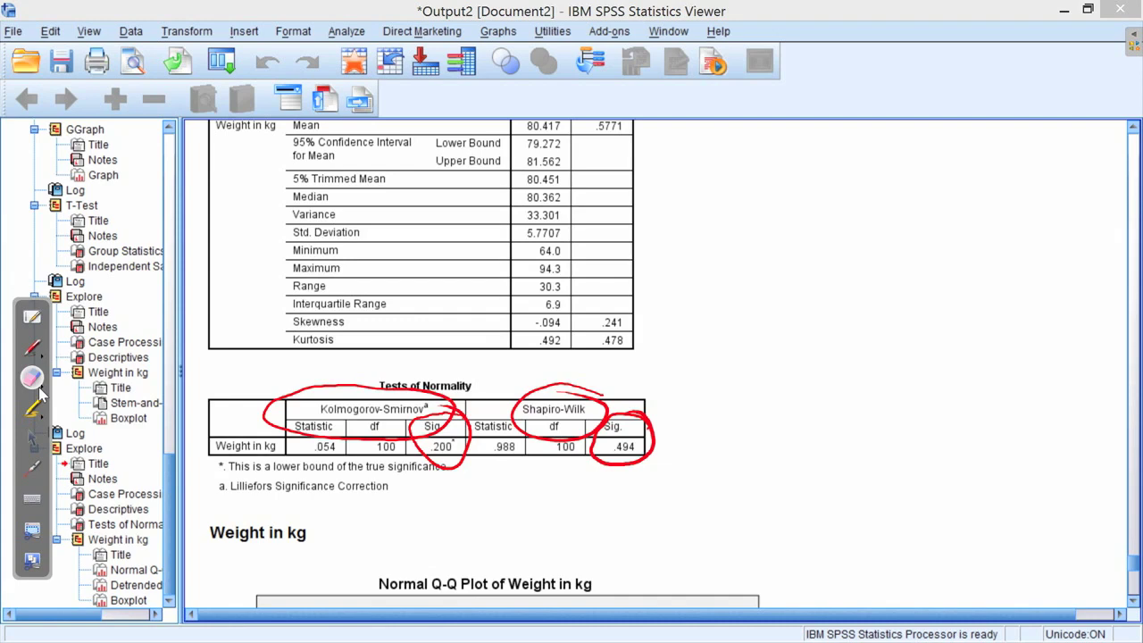
pyautogui.click(41, 384)
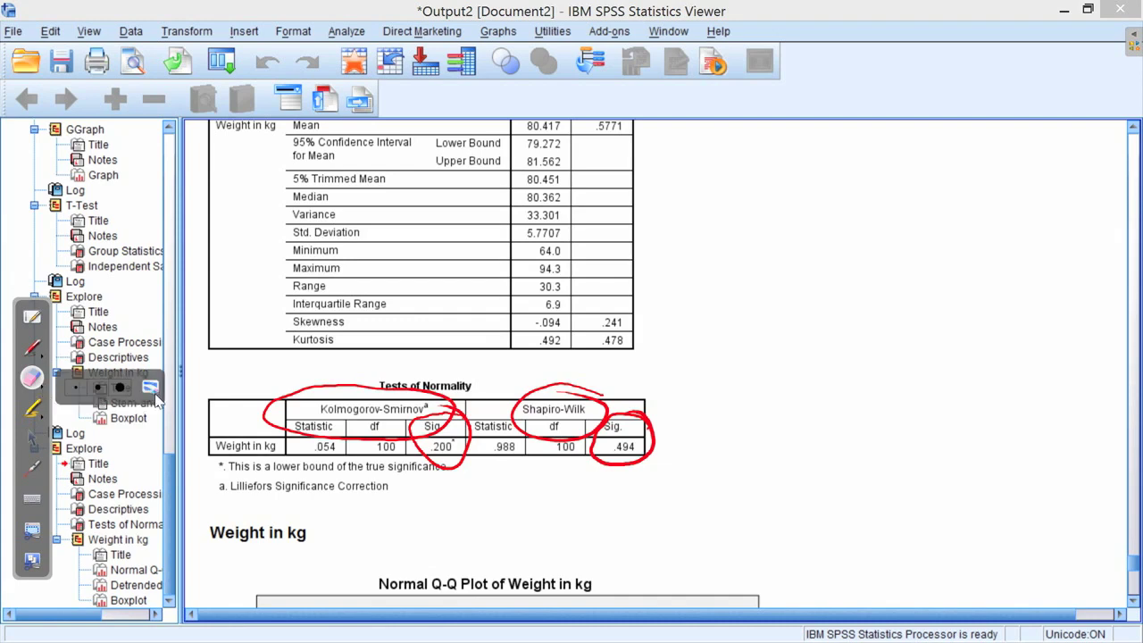
pyautogui.click(121, 389)
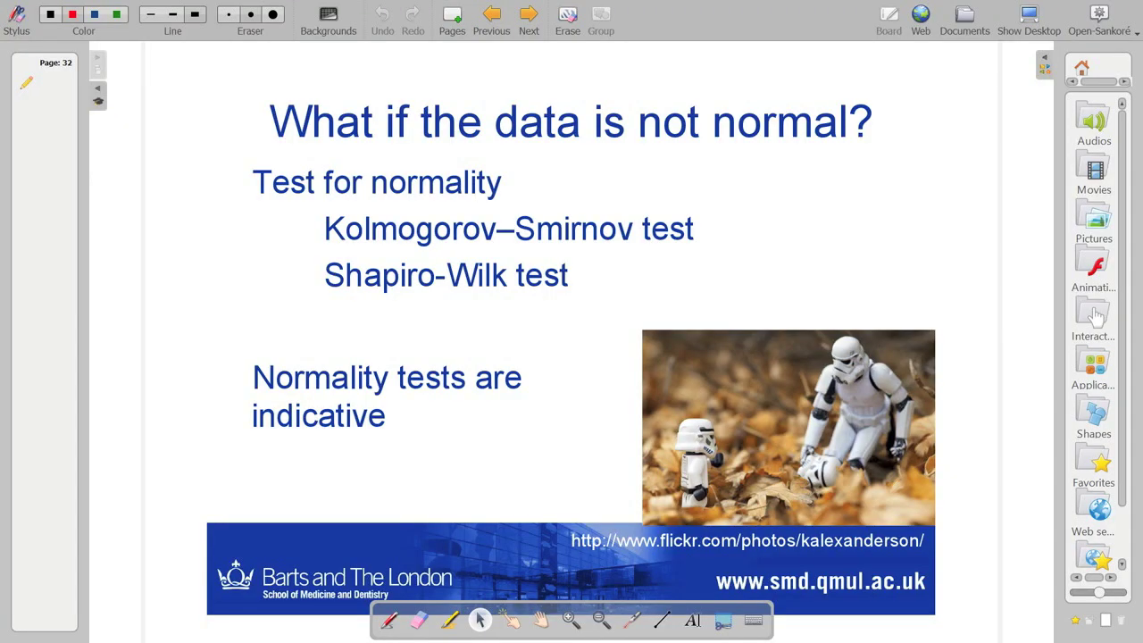
# Advance to slide 33 comparing Tests of Normality for n=100 and n=17
pyautogui.press('pagedown')
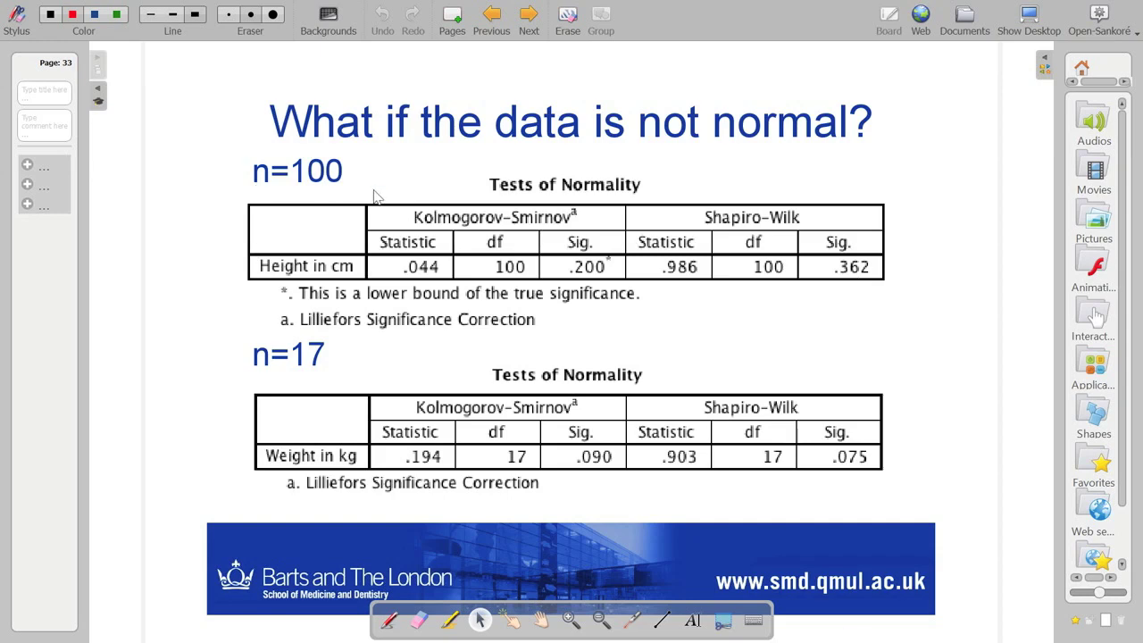
# Circle the n=17 table's Sig. values .090 and .075 with the red pen
pyautogui.click(389, 622)
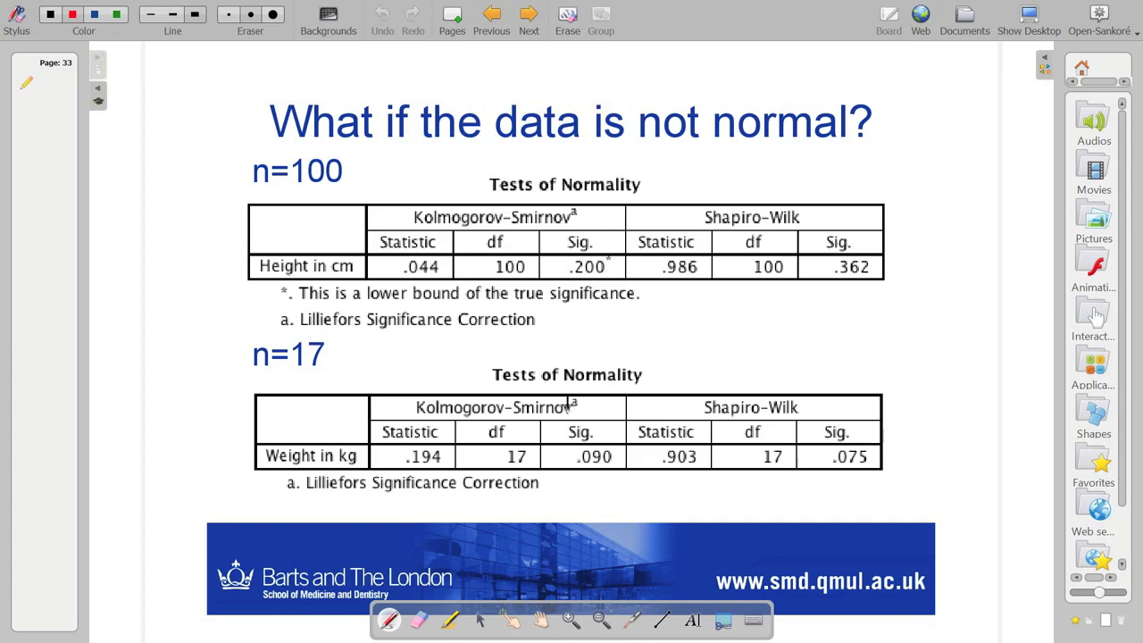
pyautogui.moveTo(596, 413)
pyautogui.mouseDown()
pyautogui.moveTo(636, 452)
pyautogui.moveTo(590, 411)
pyautogui.mouseUp()
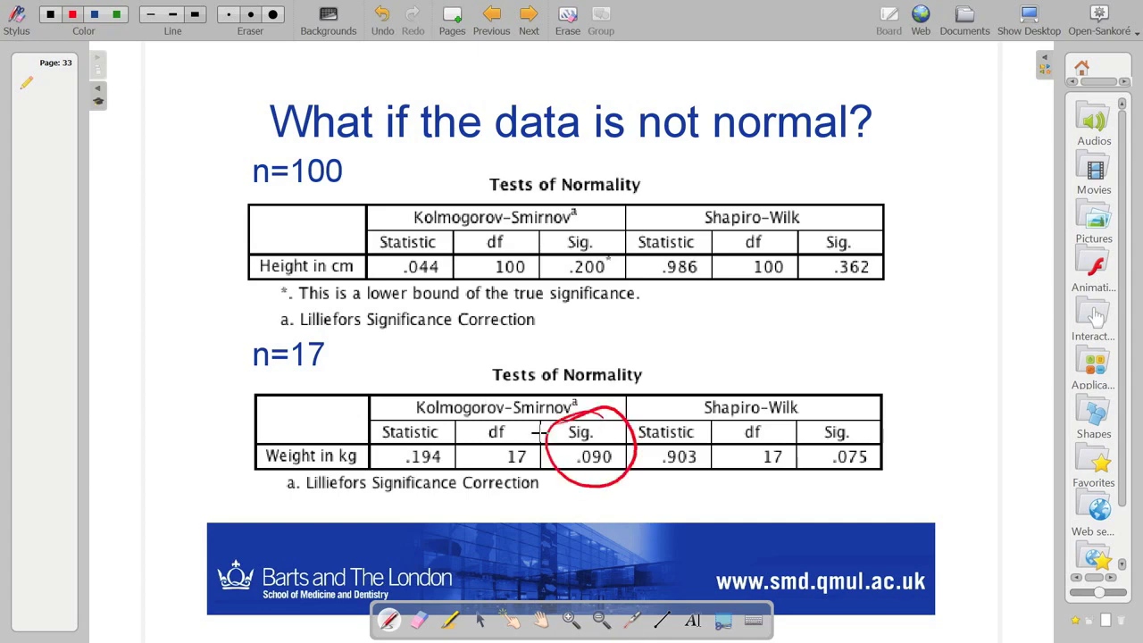
pyautogui.moveTo(846, 414)
pyautogui.mouseDown()
pyautogui.moveTo(860, 504)
pyautogui.moveTo(817, 410)
pyautogui.mouseUp()
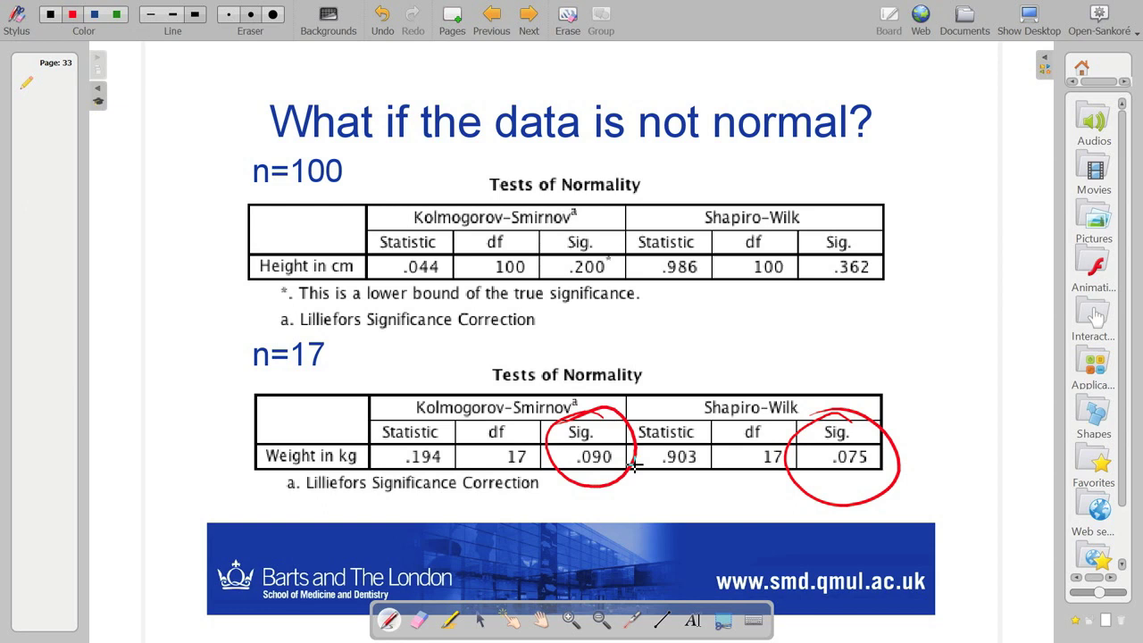
# Circle .200 and .362 in the n=100 table, go to the Non-parametric Tests slide, then show the SPSS desktop
pyautogui.moveTo(591, 255)
pyautogui.mouseDown()
pyautogui.moveTo(579, 272)
pyautogui.moveTo(628, 296)
pyautogui.moveTo(629, 250)
pyautogui.mouseUp()
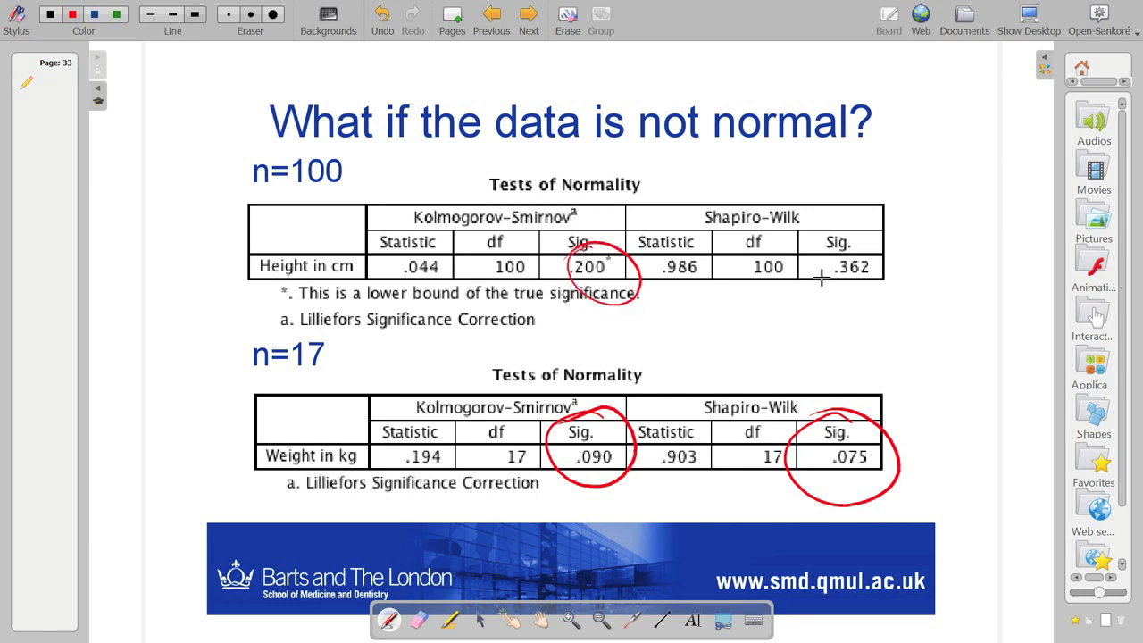
pyautogui.moveTo(853, 243)
pyautogui.mouseDown()
pyautogui.moveTo(815, 258)
pyautogui.moveTo(826, 241)
pyautogui.mouseUp()
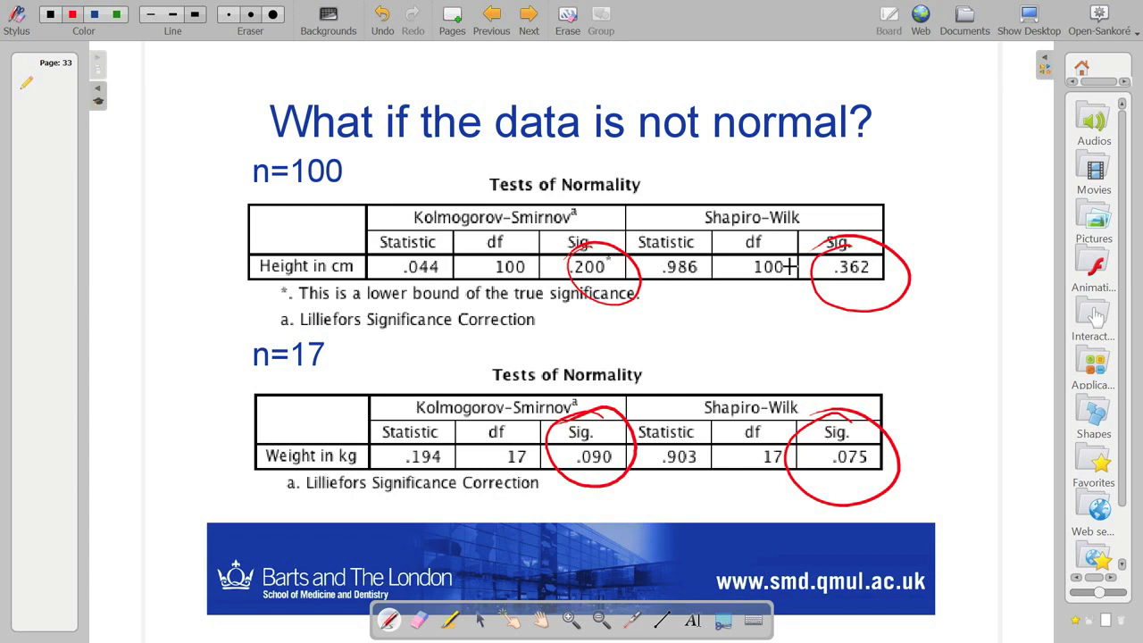
pyautogui.click(532, 20)
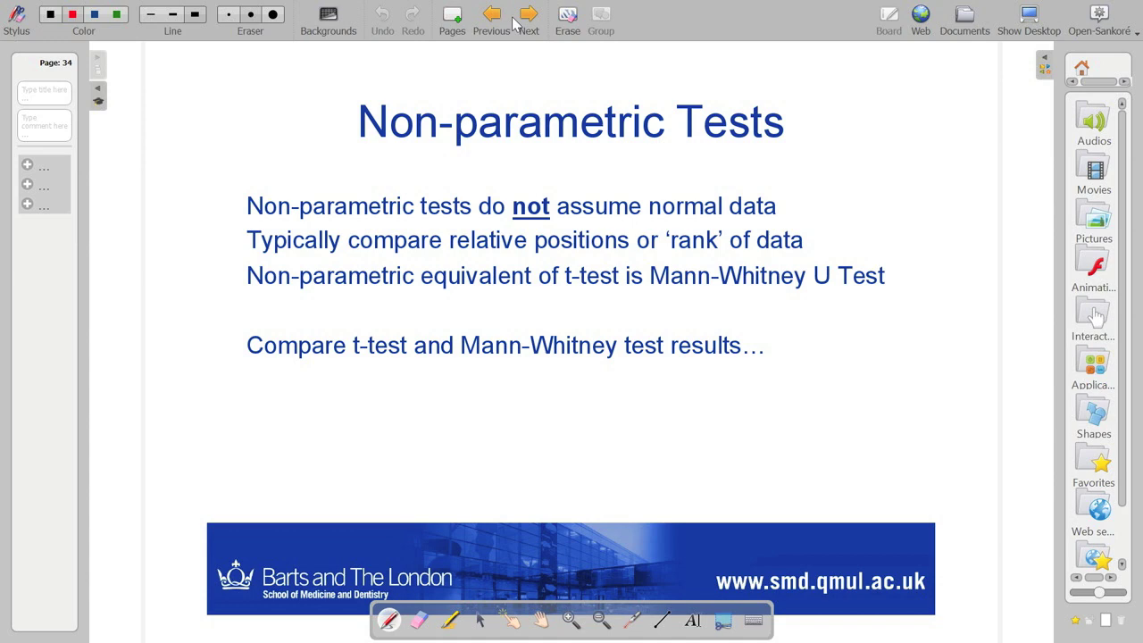
pyautogui.click(1028, 15)
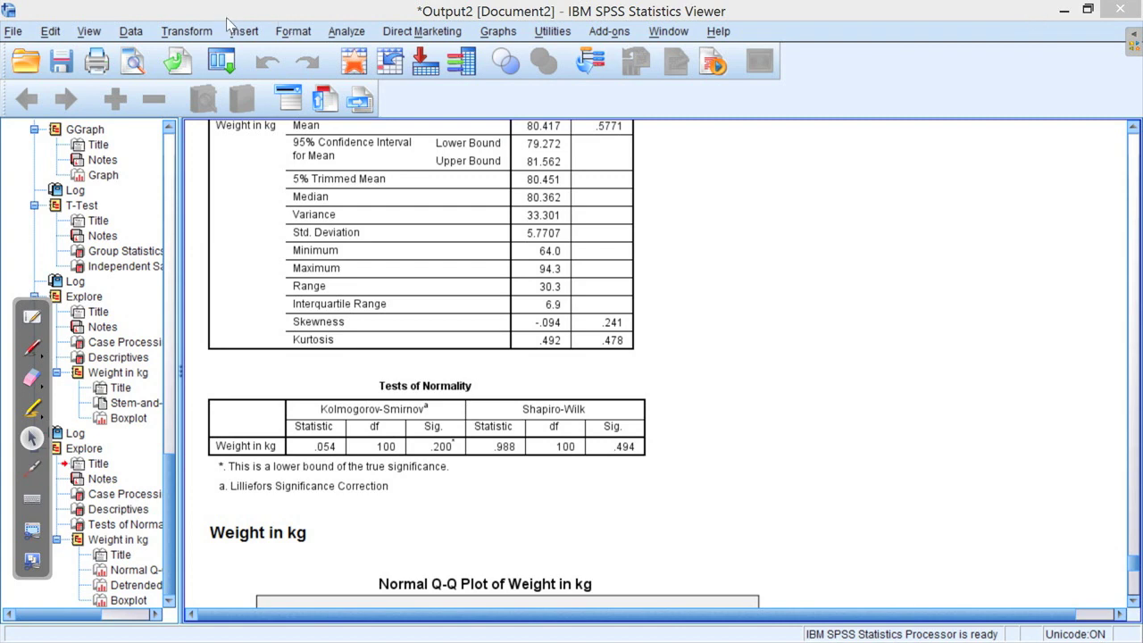
# Bring the trooper_characteristics.sav data to the front and clear the filter_$ variable
pyautogui.click(679, 30)
pyautogui.press('Down')
pyautogui.press('Down')
pyautogui.press('Down')
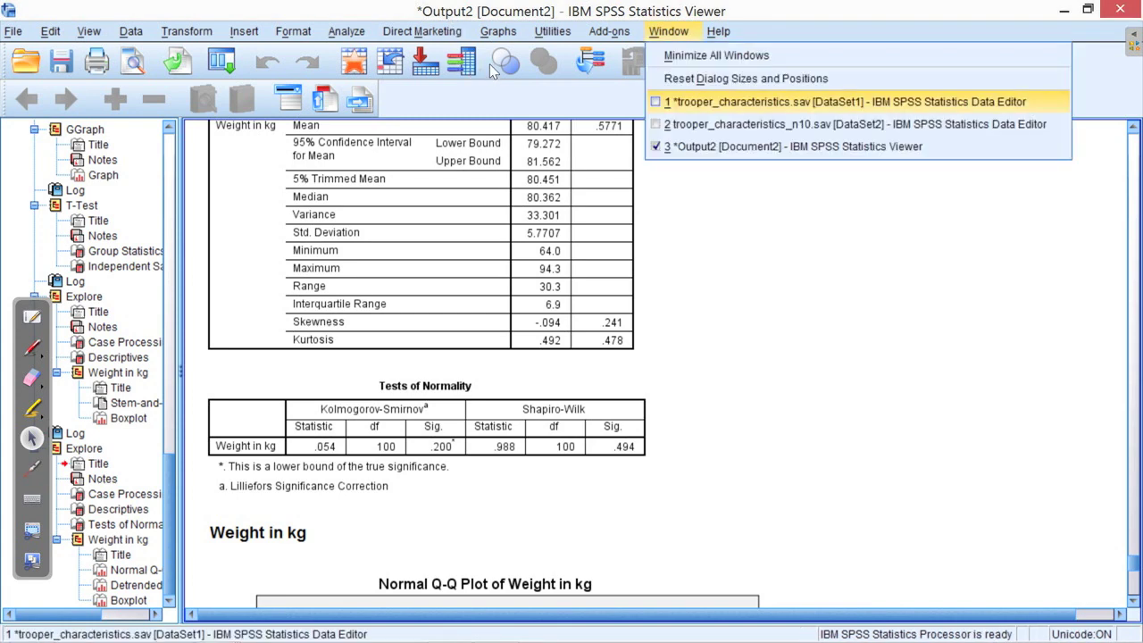
pyautogui.press('Return')
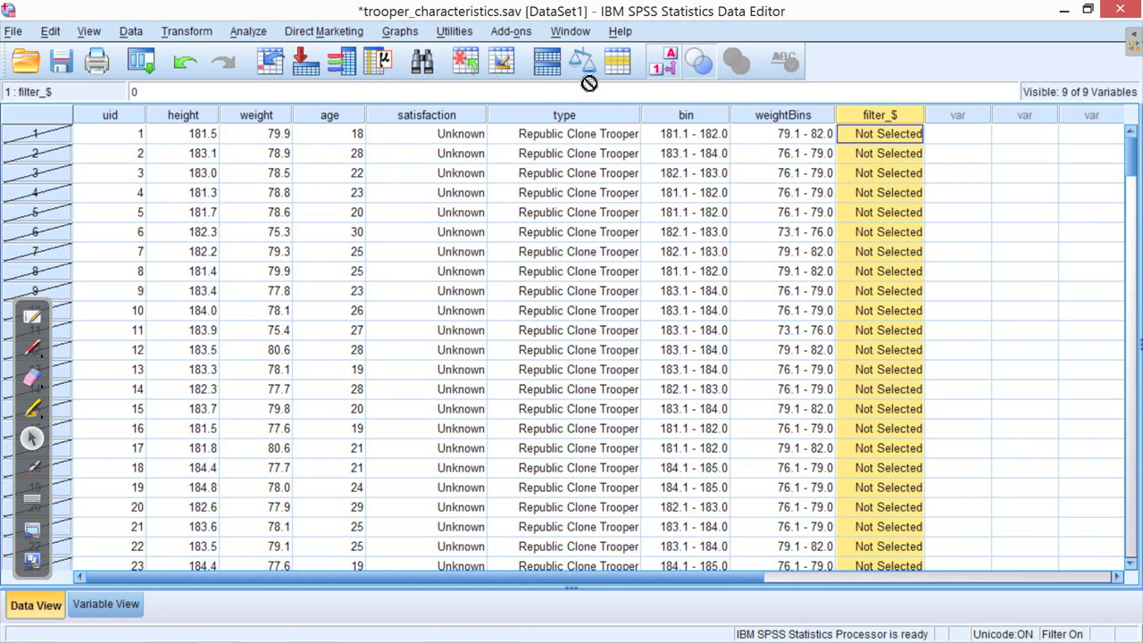
pyautogui.hotkey('shift', 'F10')
pyautogui.press('Down')
pyautogui.press('Down')
pyautogui.press('Down')
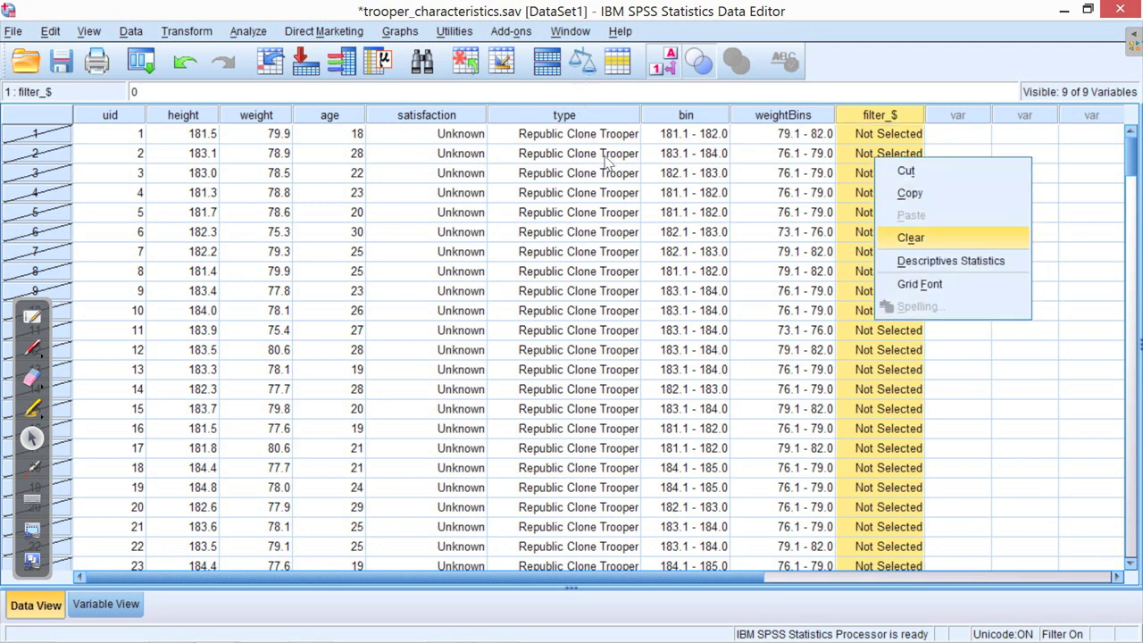
pyautogui.press('Return')
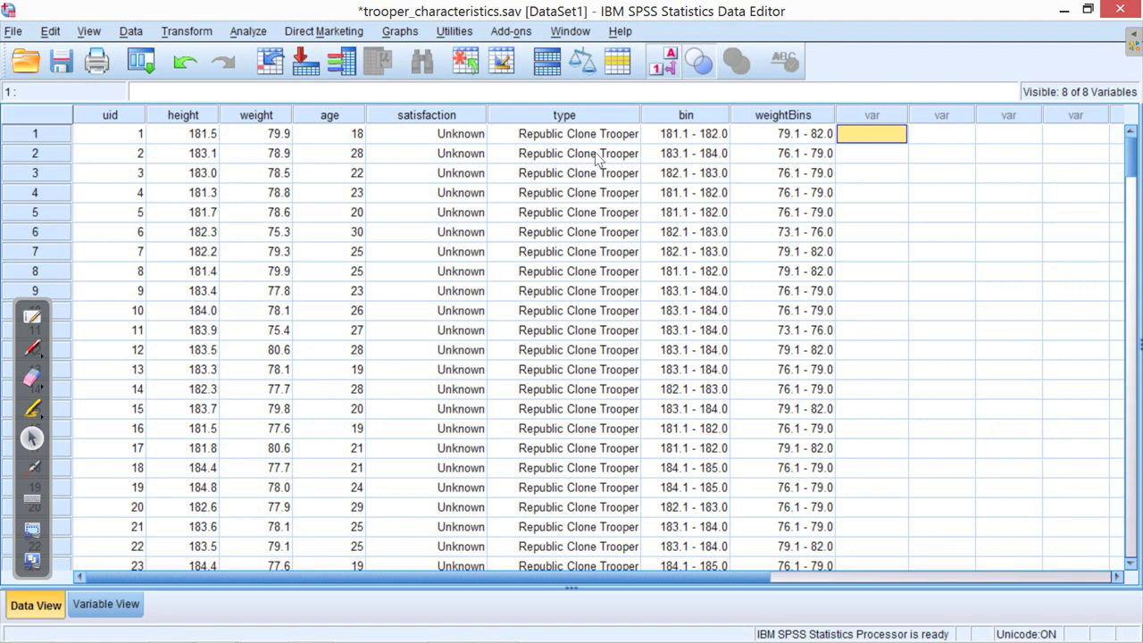
# Browse the Analyze menu's analysis categories
pyautogui.hotkey('alt', 'a')
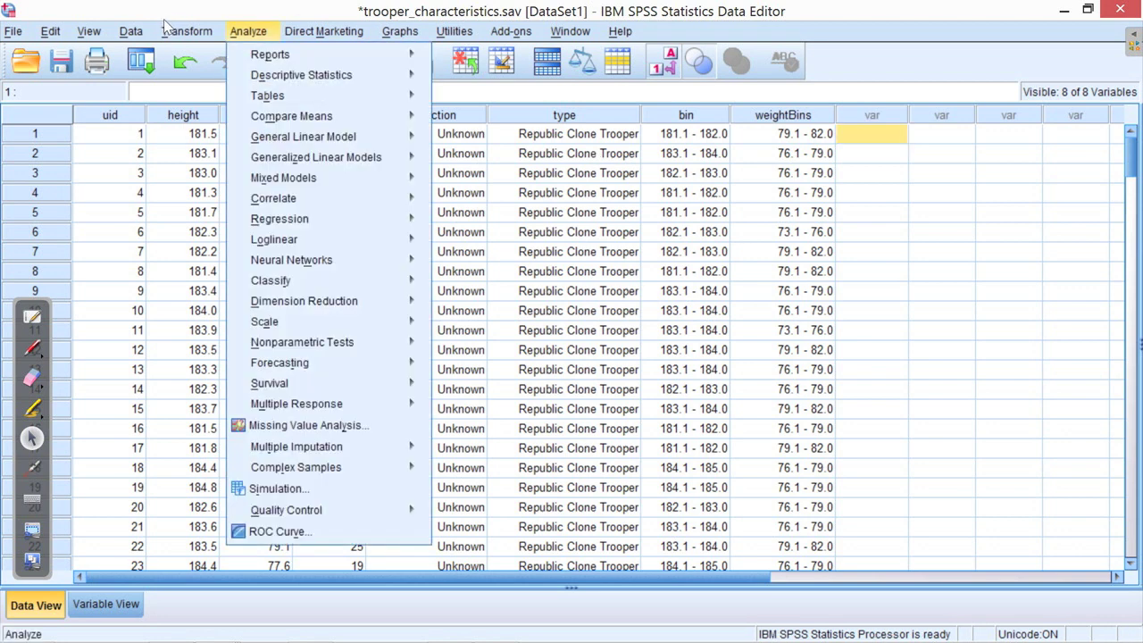
pyautogui.press('Down')
pyautogui.press('Right')
# Open the Nonparametric Tests > Independent Samples setup from the Analyze menu
pyautogui.press('Down')
pyautogui.press('Down')
pyautogui.press('Down')
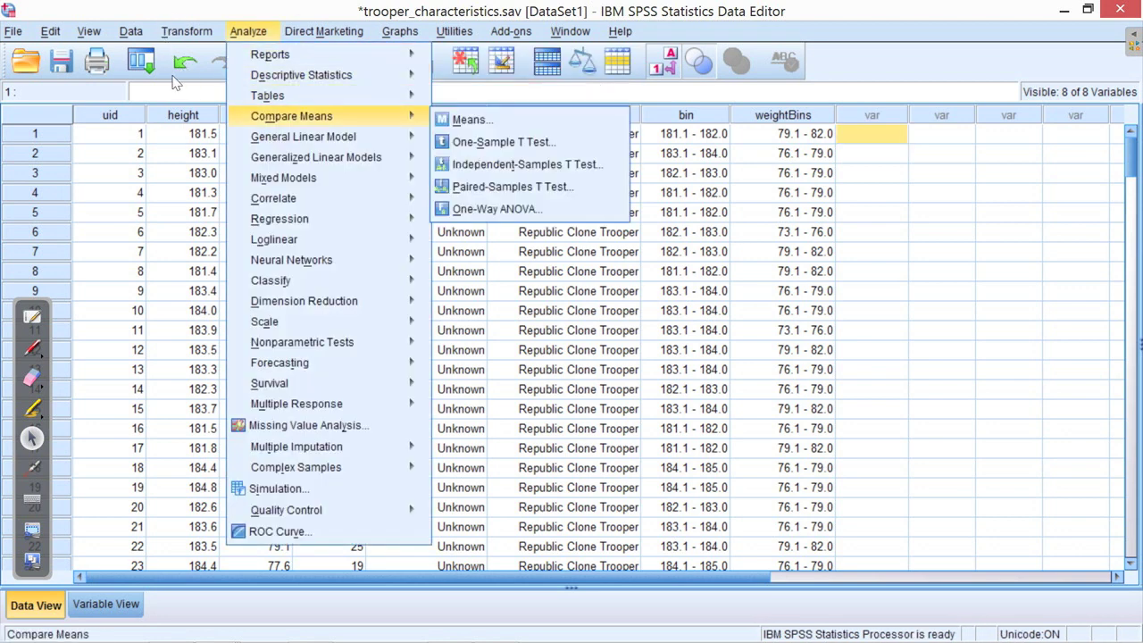
pyautogui.press('Down')
pyautogui.press('Down')
pyautogui.press('Down')
pyautogui.press('Down')
pyautogui.press('Down')
pyautogui.press('Down')
pyautogui.press('Down')
pyautogui.press('Down')
pyautogui.press('Down')
pyautogui.press('Down')
pyautogui.press('Down')
pyautogui.press('Right')
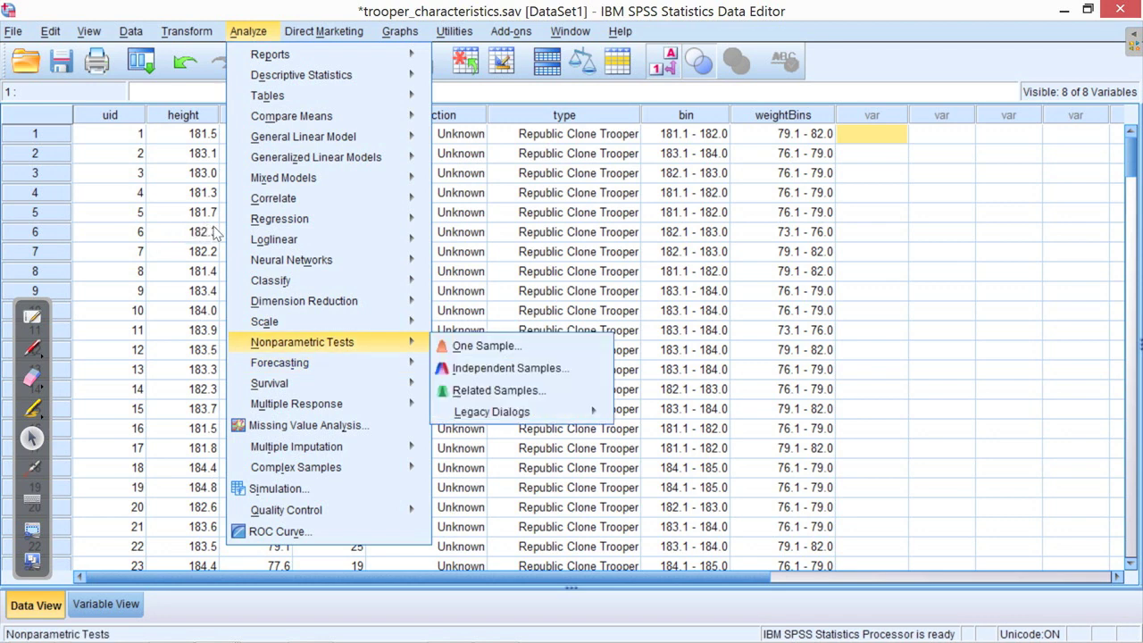
pyautogui.press('Down')
pyautogui.press('Down')
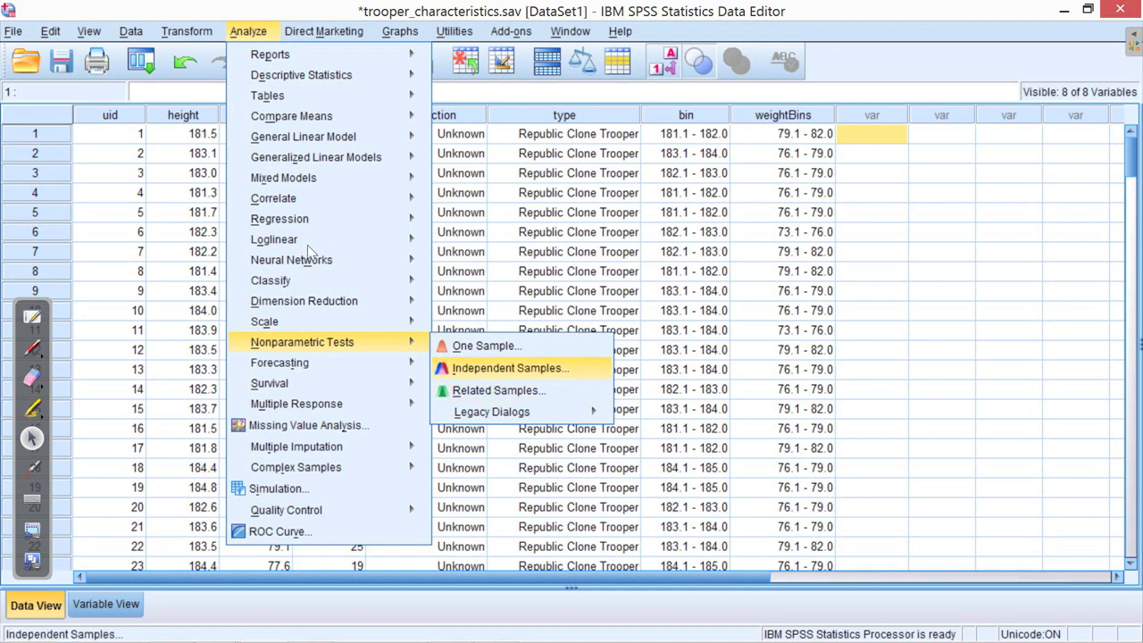
pyautogui.press('Return')
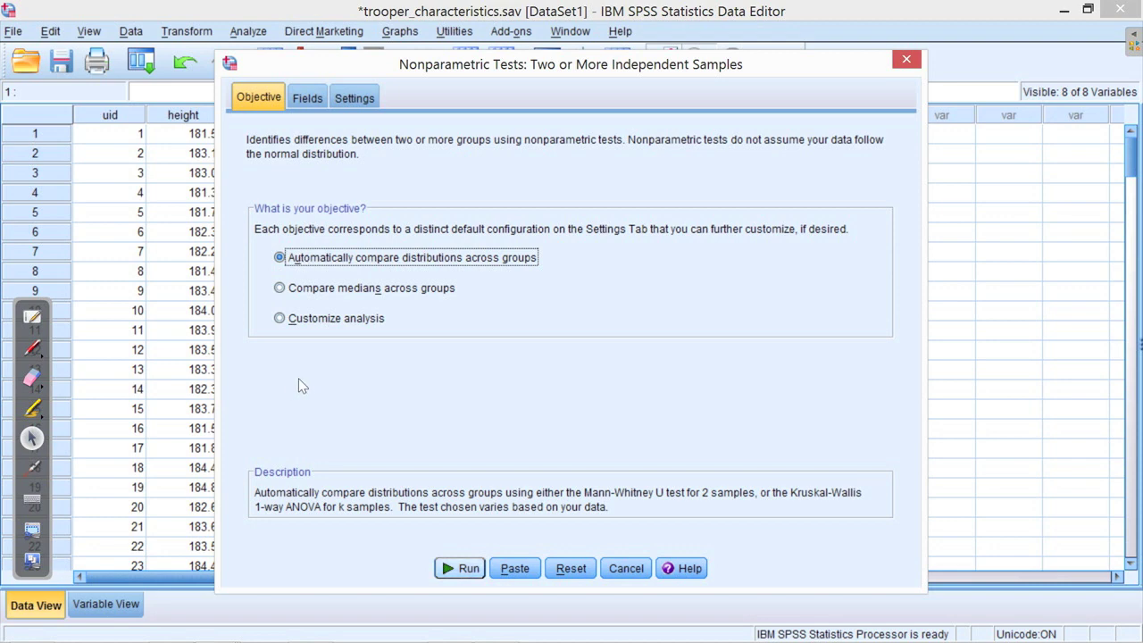
# Make Weight in kg the test field and Republic or Imperial Trooper the group, then run
pyautogui.press('Return')
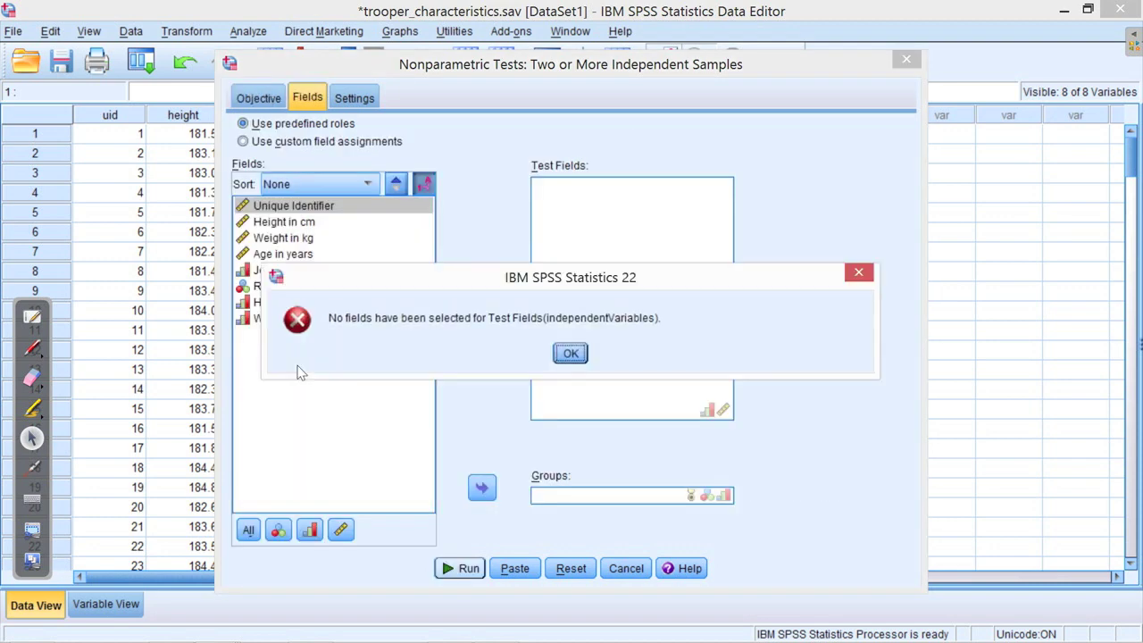
pyautogui.press('Return')
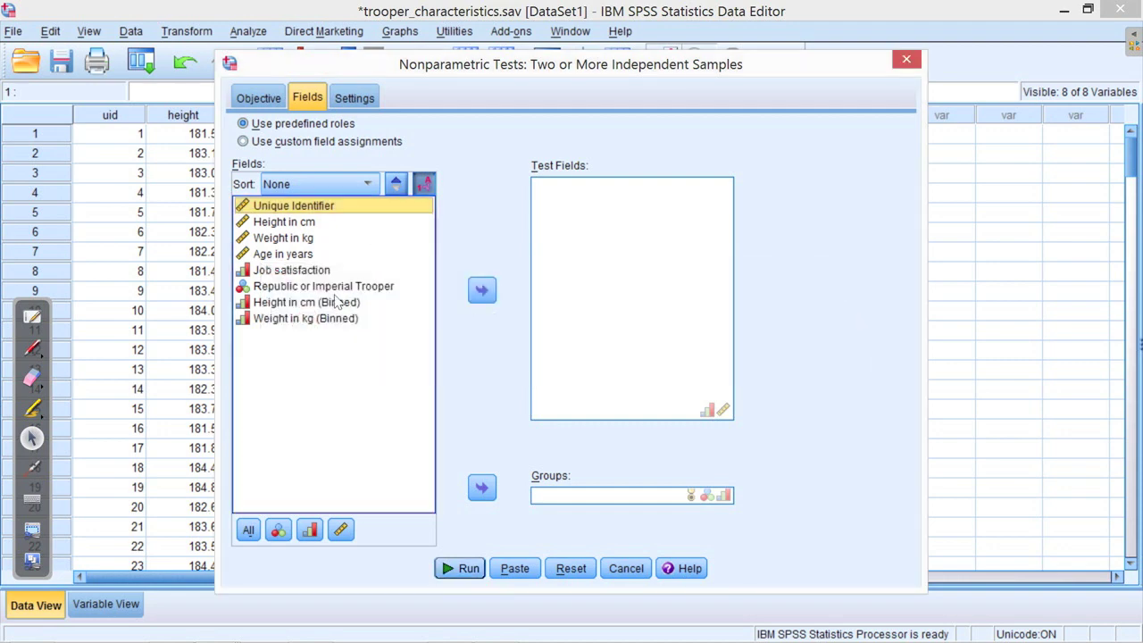
pyautogui.press('Down')
pyautogui.press('Down')
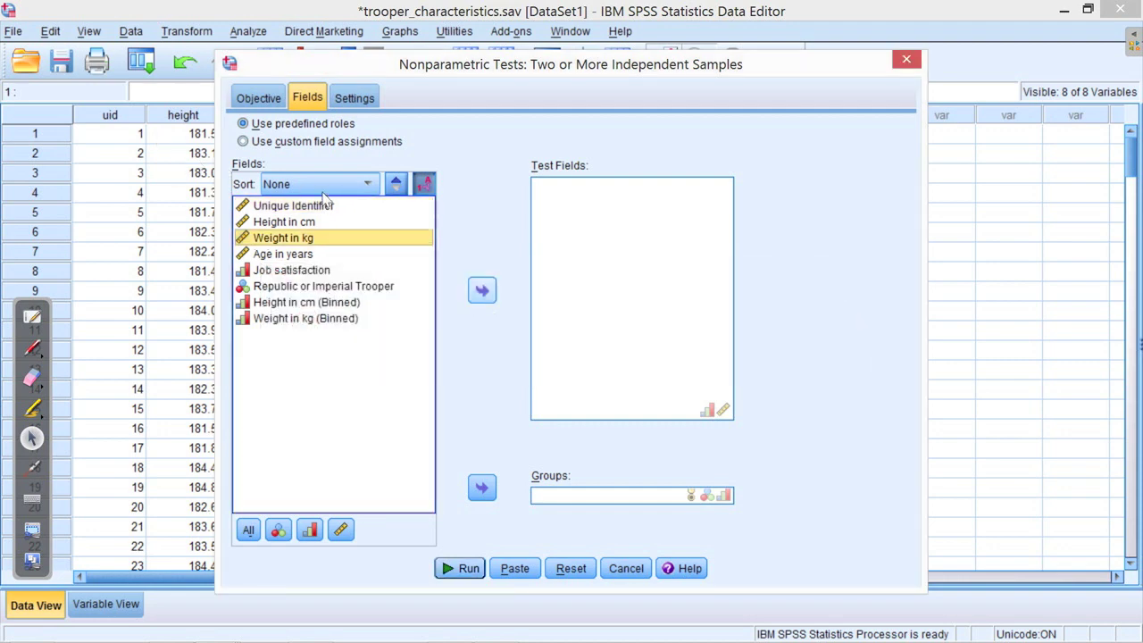
pyautogui.press('Tab')
pyautogui.press('space')
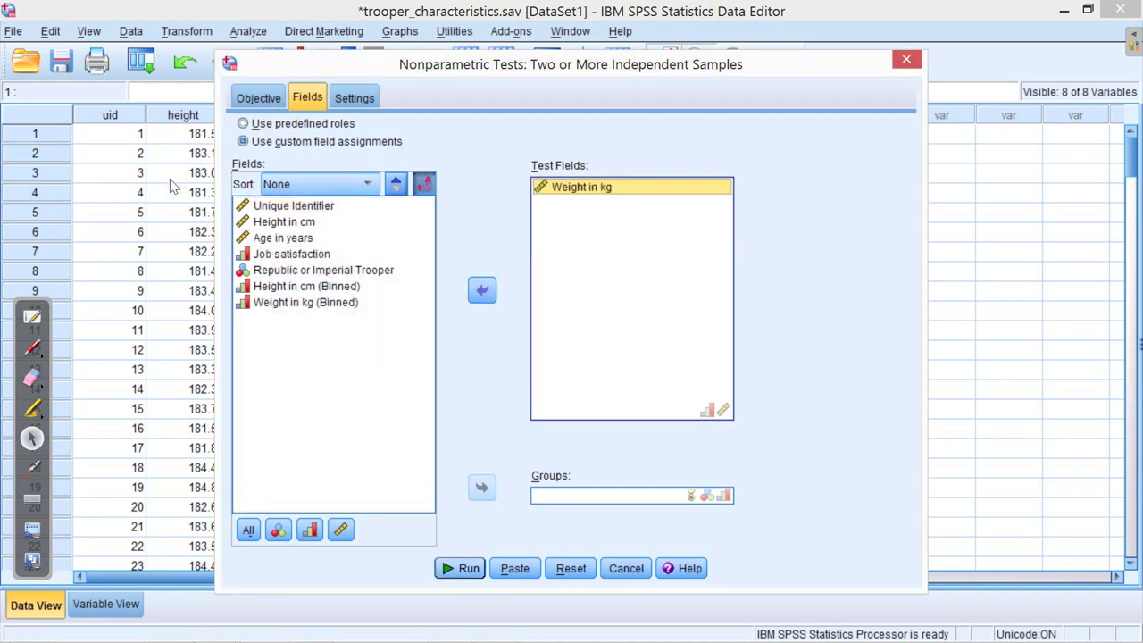
pyautogui.hotkey('shift', 'Tab')
pyautogui.press('Down')
pyautogui.press('Tab')
pyautogui.press('Tab')
pyautogui.press('space')
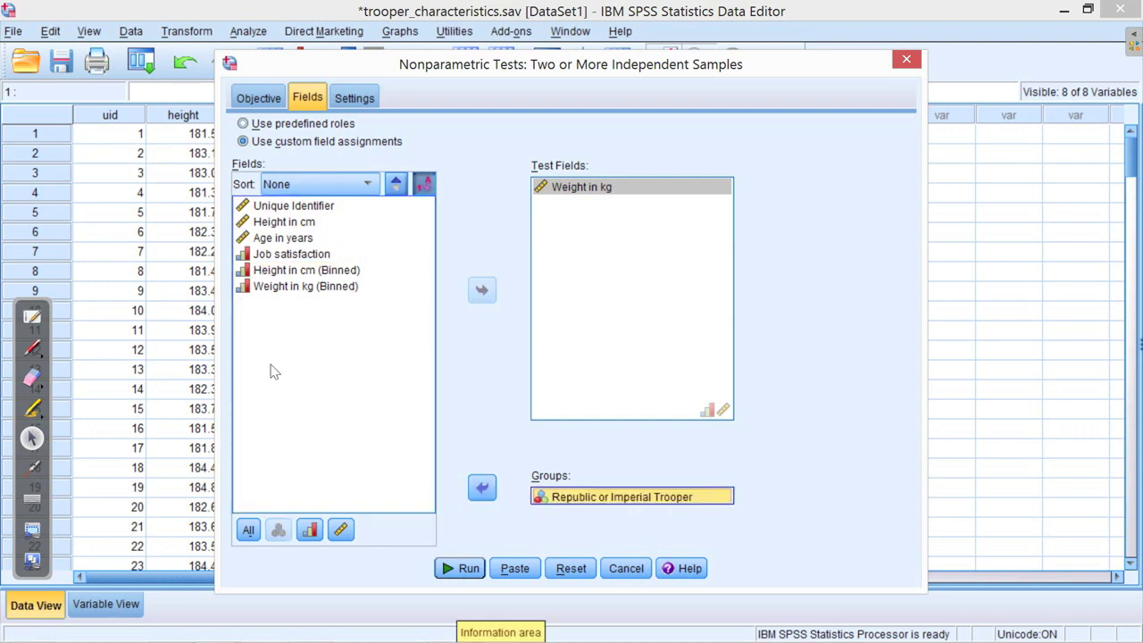
pyautogui.press('Return')
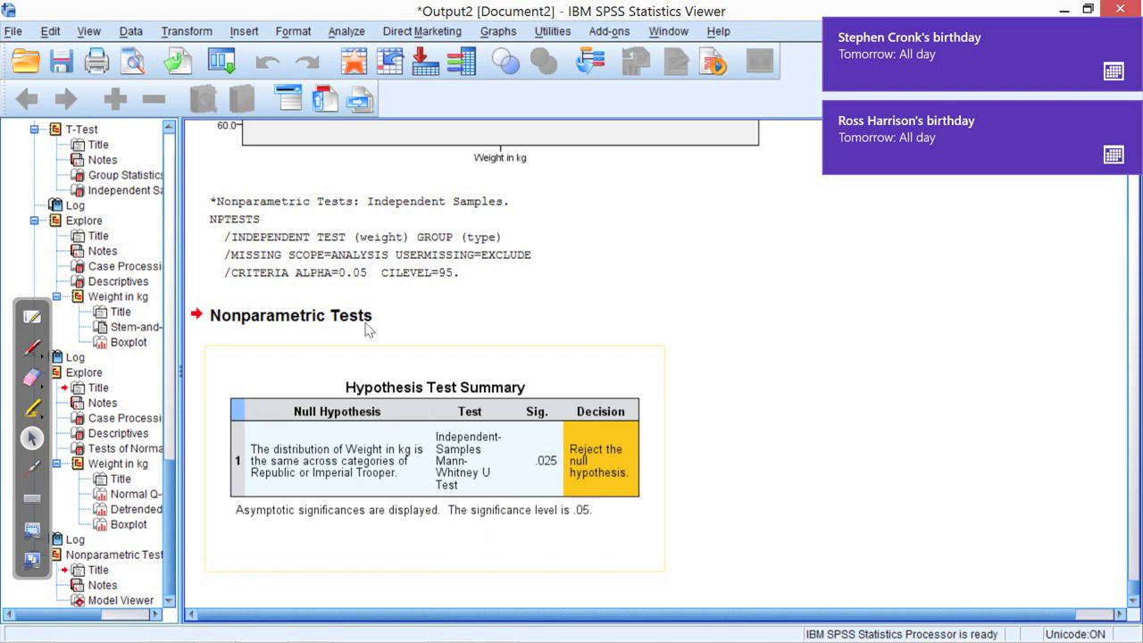
# Close both calendar reminder notifications at the top right of the screen
pyautogui.moveTo(1131, 30)
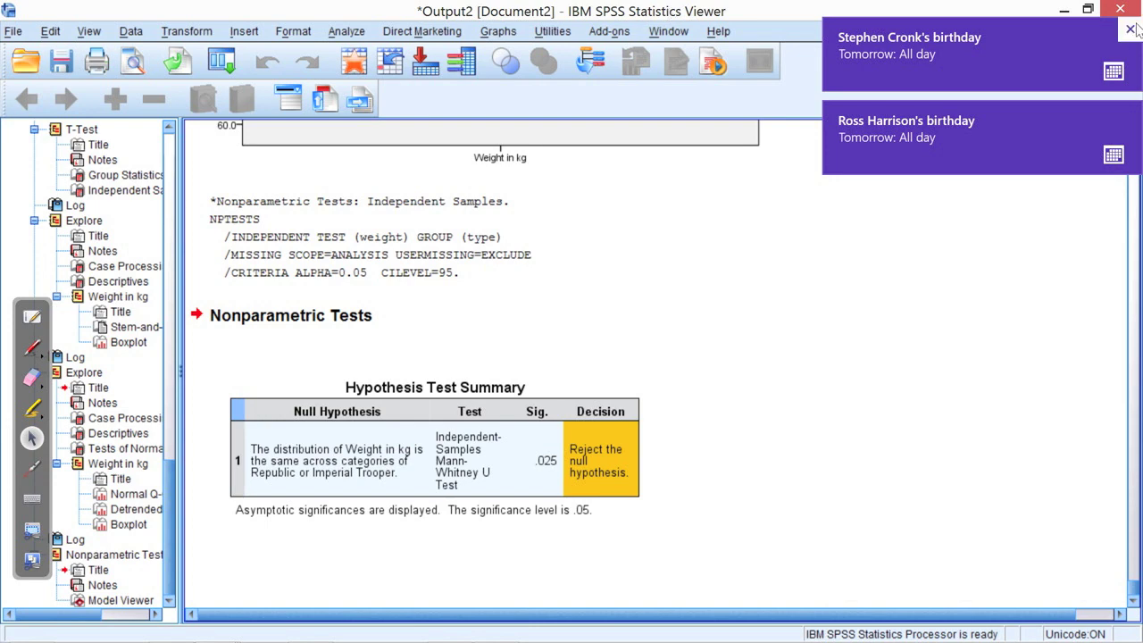
pyautogui.click(1130, 29)
pyautogui.click(1123, 118)
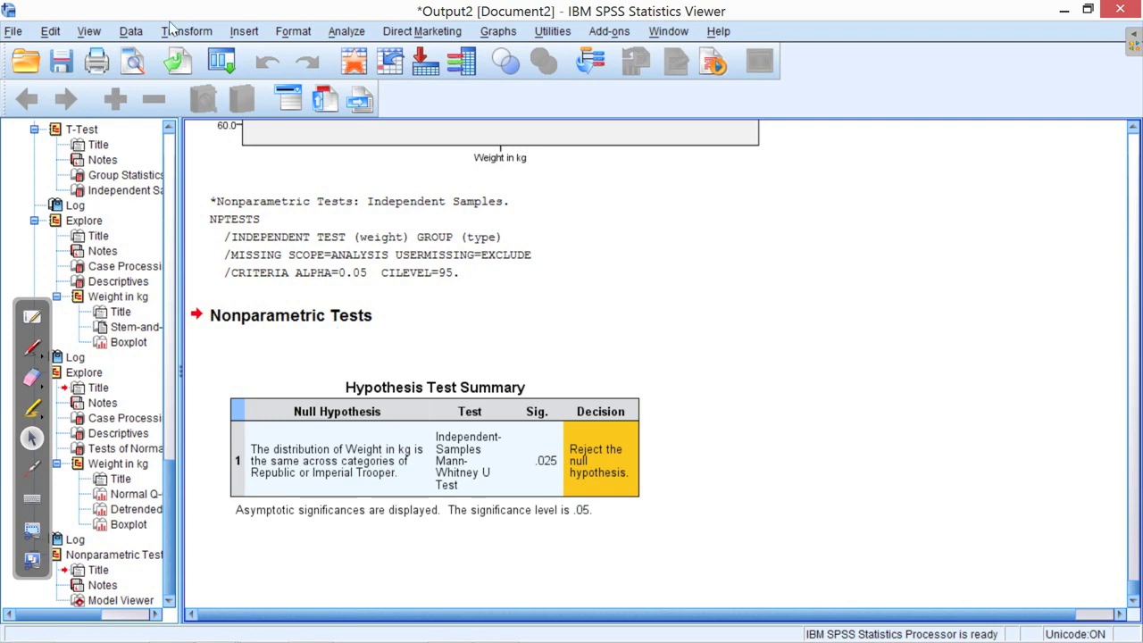
# Reopen the Independent Samples nonparametric test setup from the Analyze menu
pyautogui.hotkey('alt', 'a')
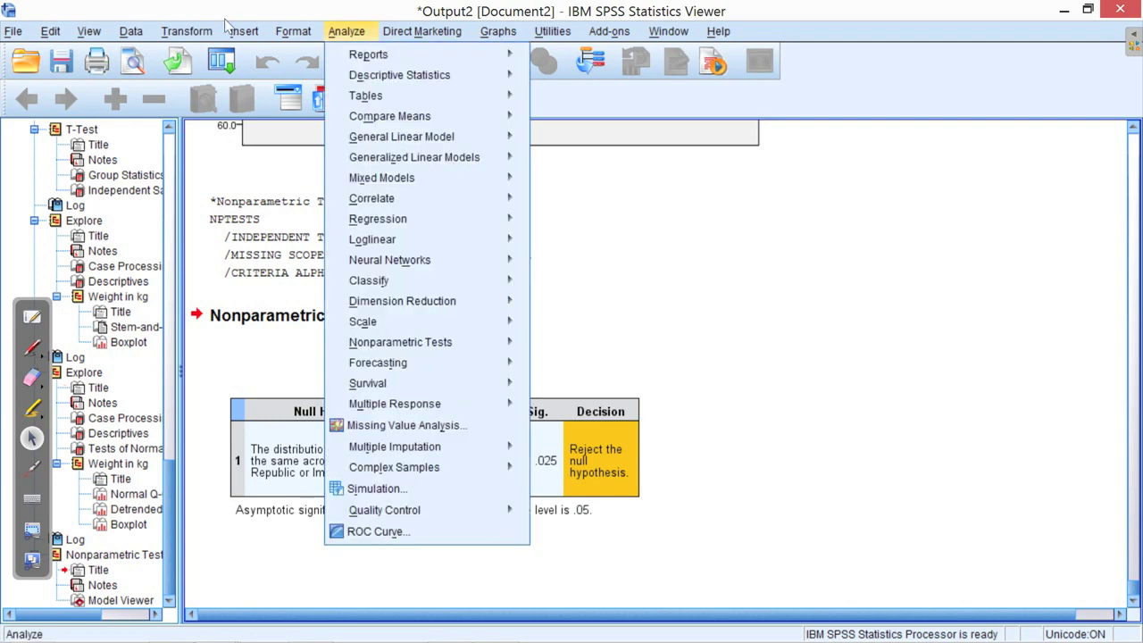
pyautogui.press('Down')
pyautogui.press('Down')
pyautogui.press('Down')
pyautogui.press('Down')
pyautogui.press('Down')
pyautogui.press('Down')
pyautogui.press('Down')
pyautogui.press('Down')
pyautogui.press('Down')
pyautogui.press('Down')
pyautogui.press('Down')
pyautogui.press('Down')
pyautogui.press('Down')
pyautogui.press('Down')
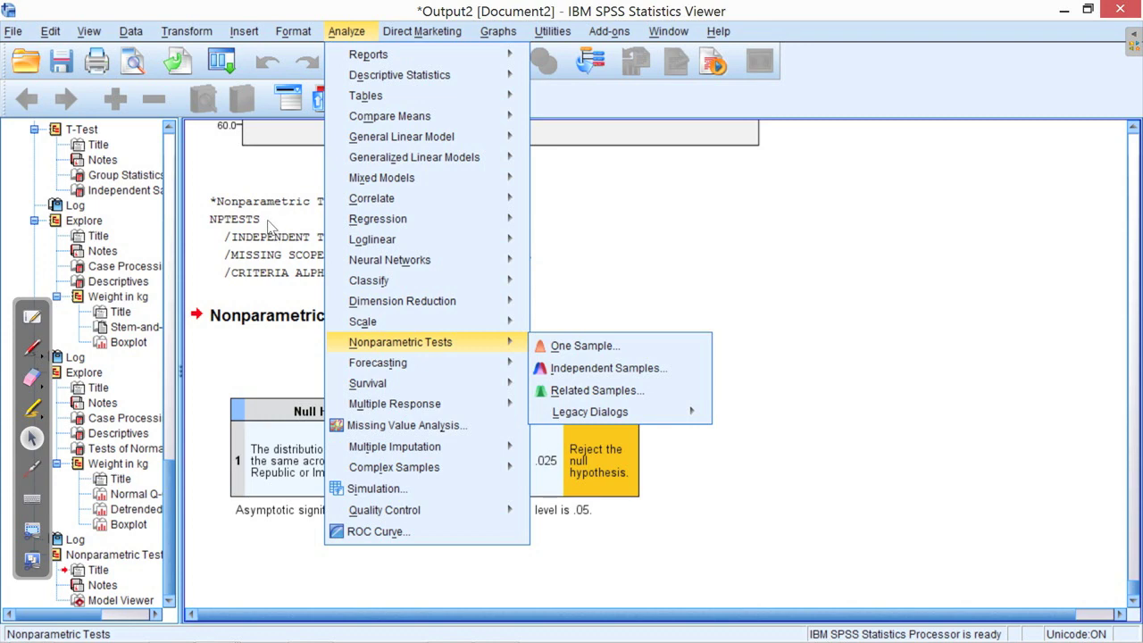
pyautogui.press('Up')
pyautogui.press('Down')
pyautogui.press('Down')
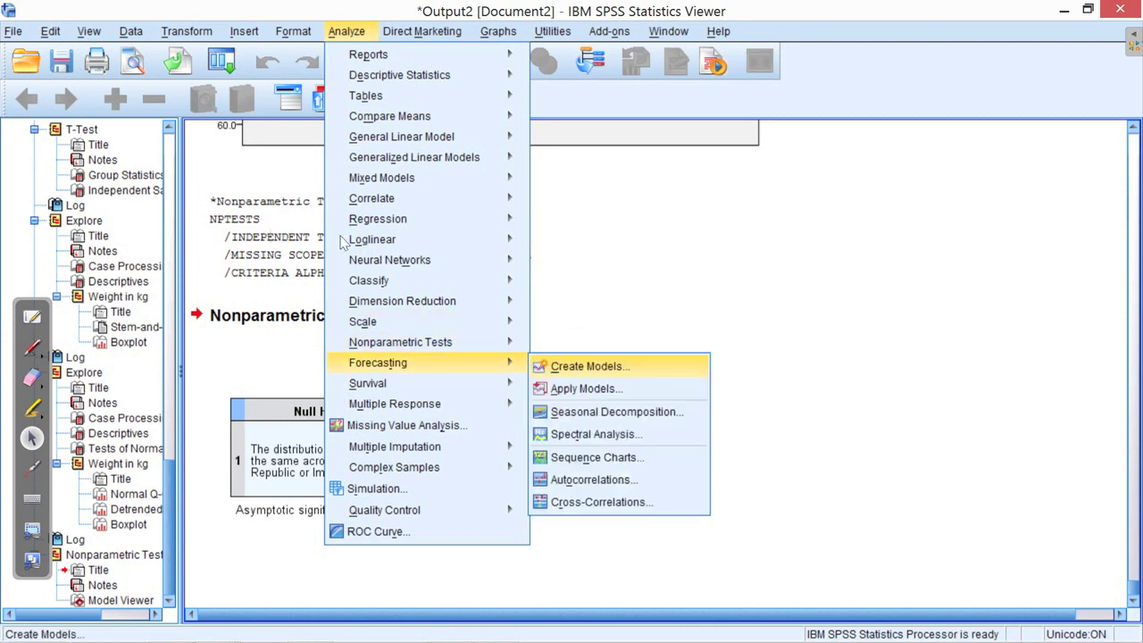
pyautogui.press('Up')
pyautogui.press('Down')
pyautogui.press('Up')
pyautogui.press('Right')
pyautogui.press('Down')
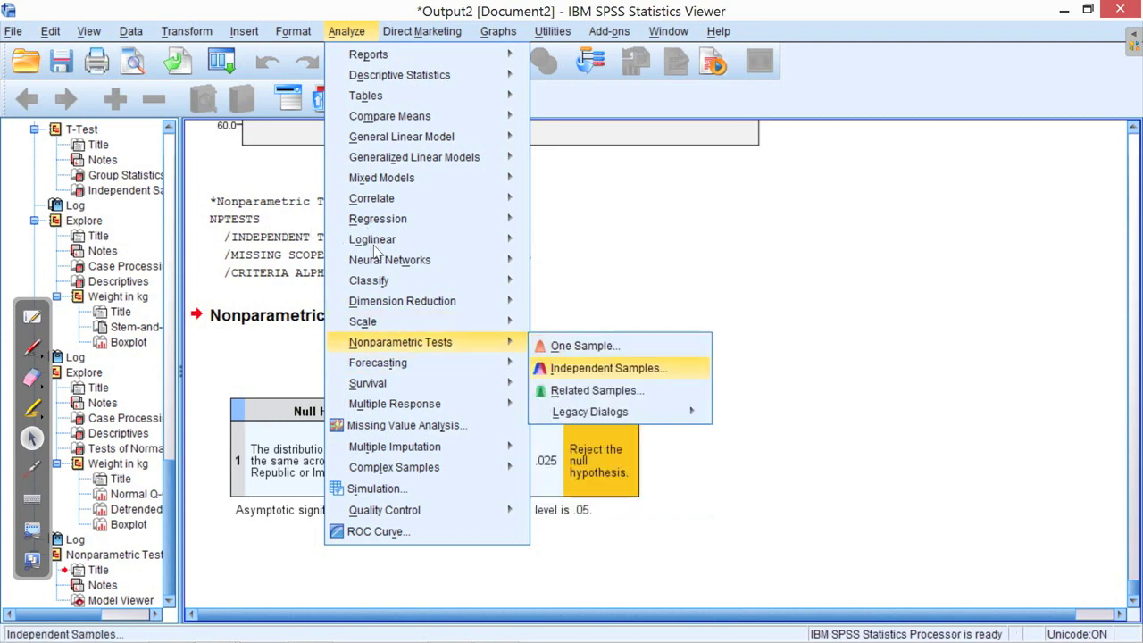
pyautogui.press('Return')
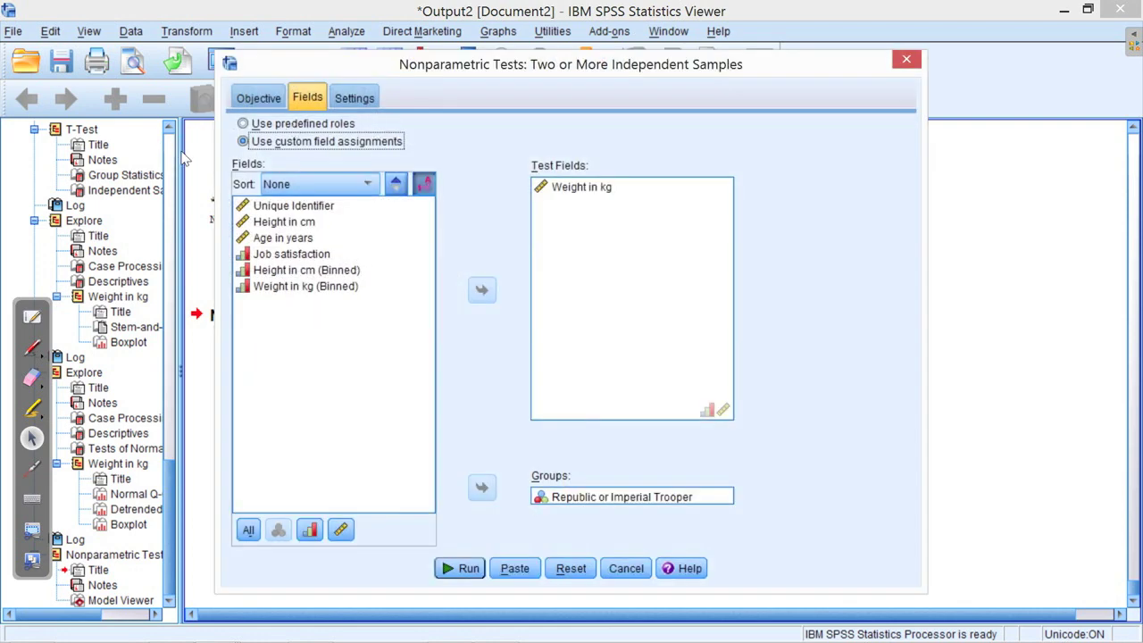
# Add Height in cm to the test fields alongside Weight in kg, leaving Job satisfaction out, and run
pyautogui.press('Tab')
pyautogui.press('Down')
pyautogui.press('Tab')
pyautogui.press('space')
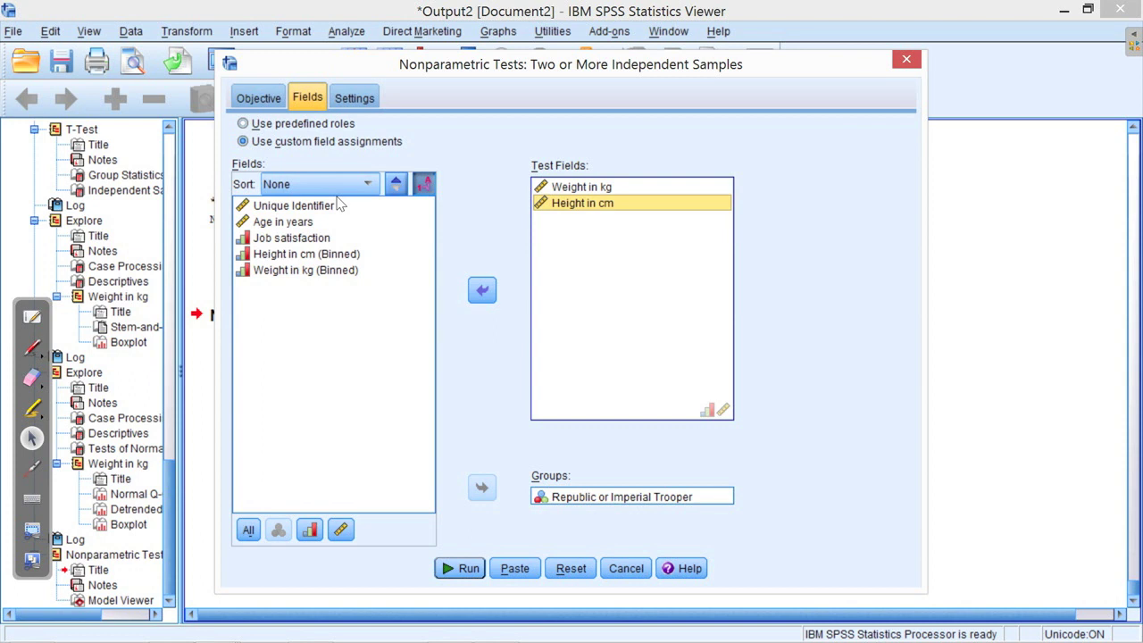
pyautogui.hotkey('shift', 'Tab')
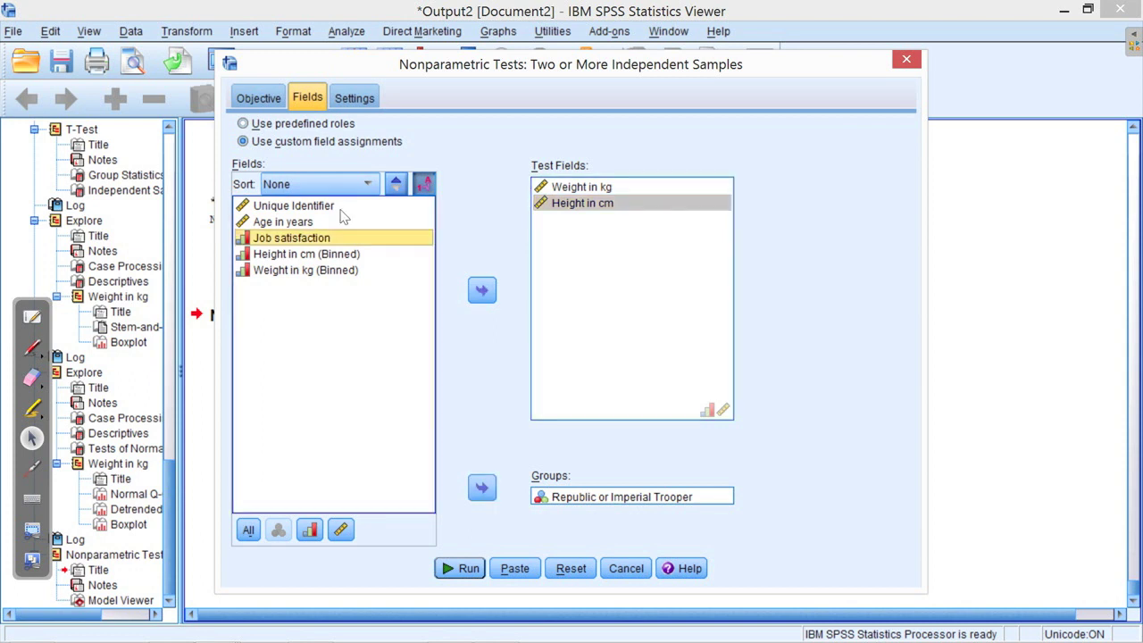
pyautogui.press('Tab')
pyautogui.press('space')
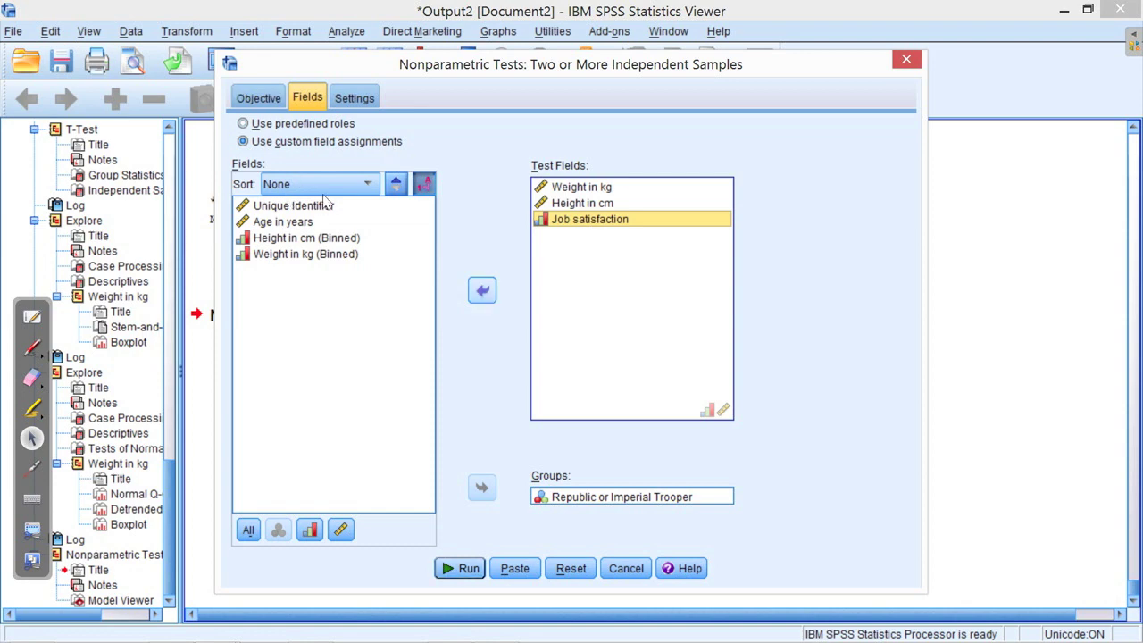
pyautogui.press('space')
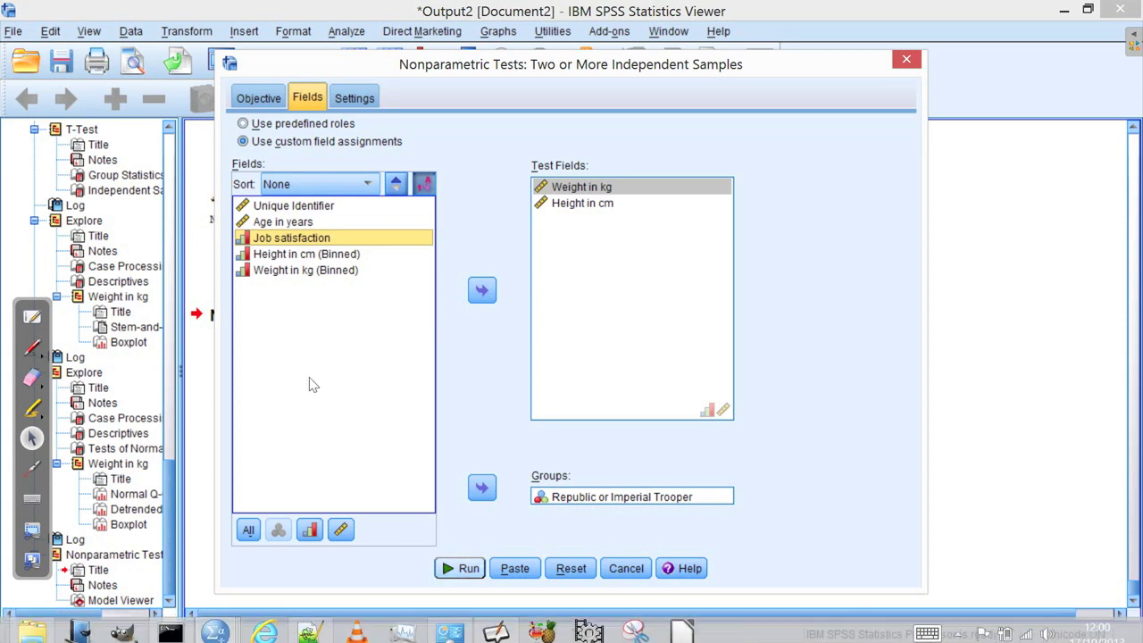
pyautogui.press('Return')
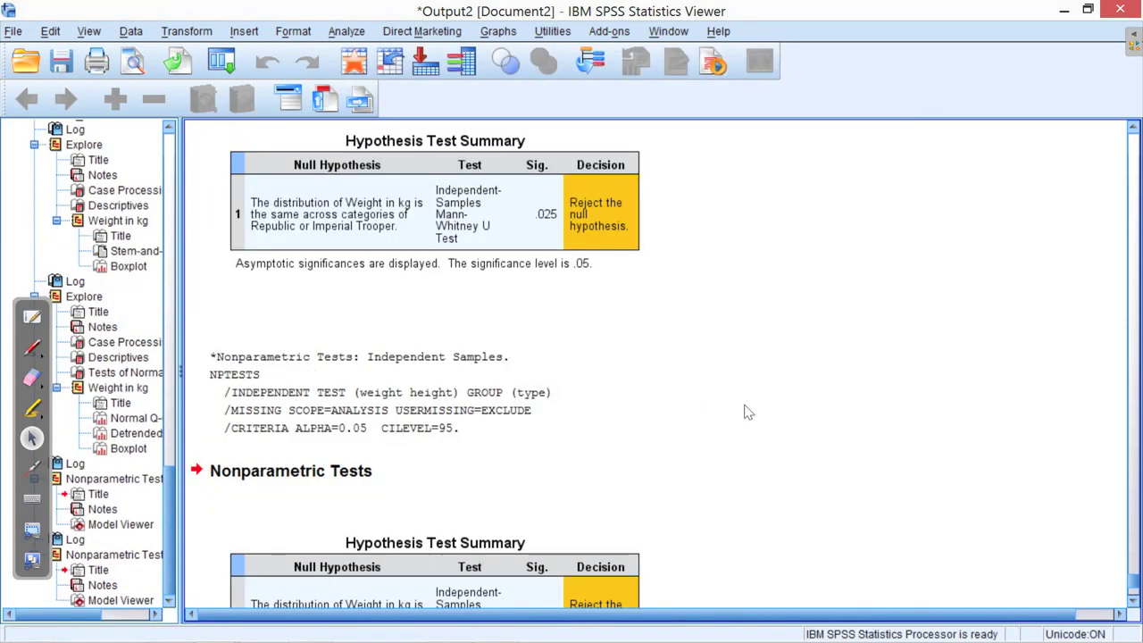
# Draw a red pen loop around Sig. values .025 and .561 in the new Hypothesis Test Summary
pyautogui.scroll(-3, 753, 404)
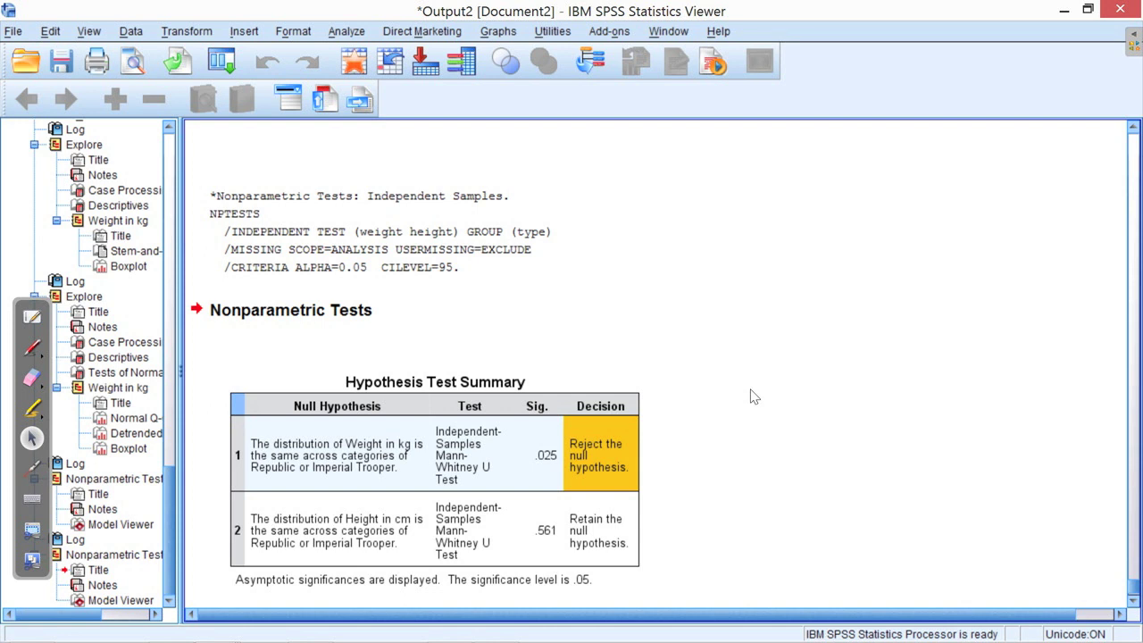
pyautogui.click(34, 349)
pyautogui.moveTo(545, 412)
pyautogui.mouseDown()
pyautogui.moveTo(516, 423)
pyautogui.moveTo(516, 570)
pyautogui.moveTo(572, 469)
pyautogui.moveTo(536, 406)
pyautogui.mouseUp()
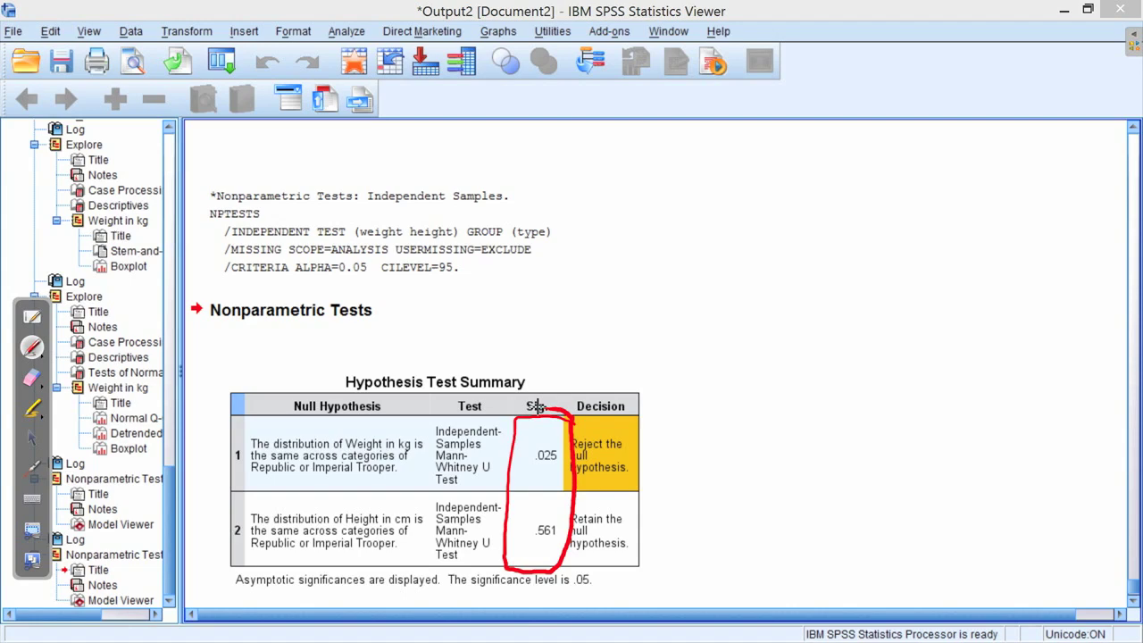
# Erase the red loop from the Sig. column and close the annotation toolbar
pyautogui.click(33, 380)
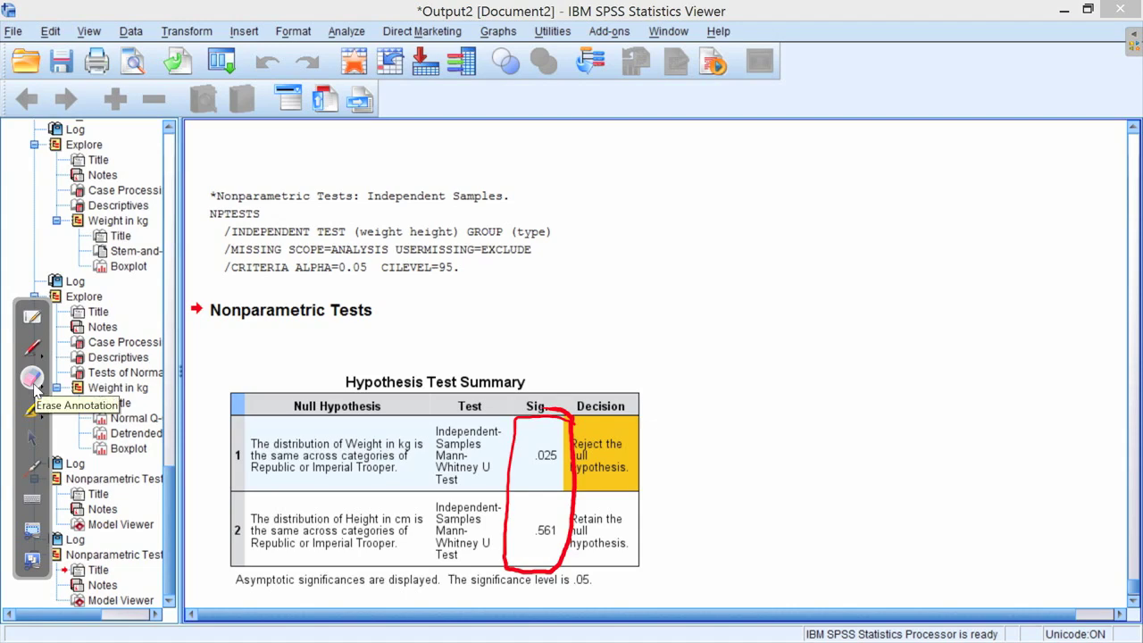
pyautogui.moveTo(514, 412)
pyautogui.mouseDown()
pyautogui.moveTo(511, 556)
pyautogui.moveTo(537, 569)
pyautogui.moveTo(570, 548)
pyautogui.moveTo(570, 413)
pyautogui.moveTo(556, 394)
pyautogui.moveTo(519, 427)
pyautogui.mouseUp()
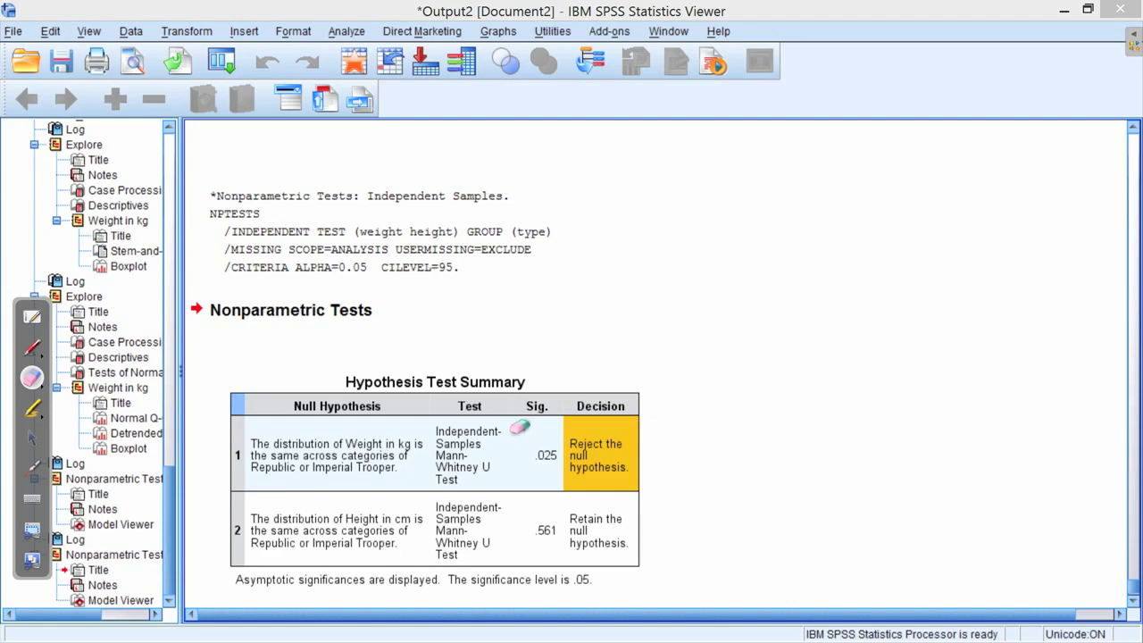
pyautogui.click(34, 312)
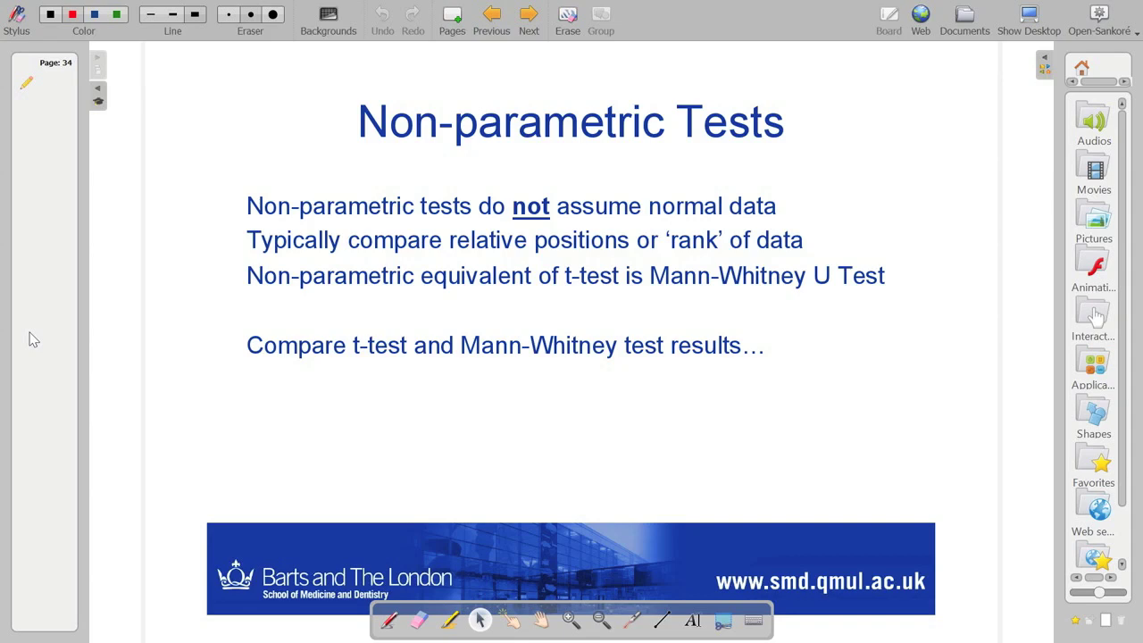
# Advance two slides to the Parametric vs. Non-parametric (n<20) slide on page 36
pyautogui.press('pagedown')
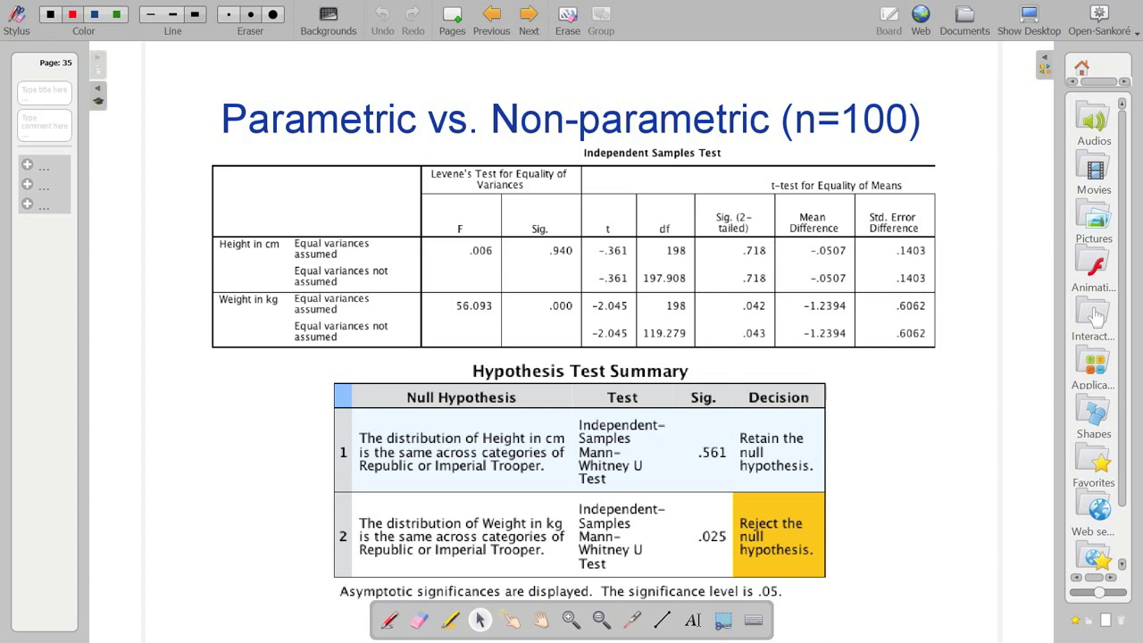
pyautogui.press('pagedown')
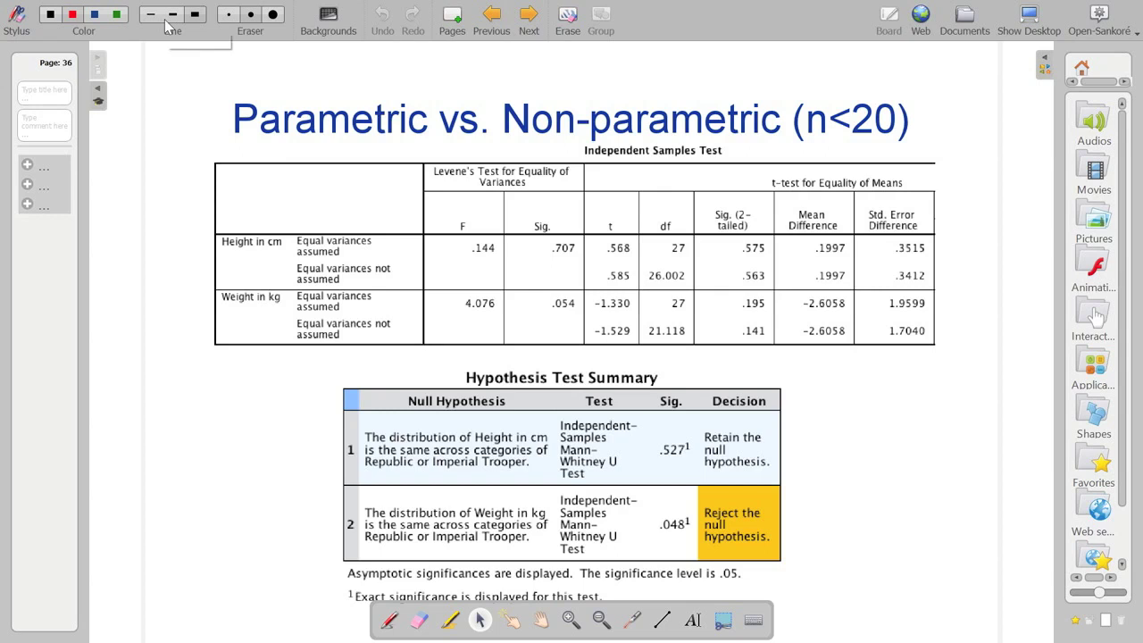
pyautogui.click(389, 620)
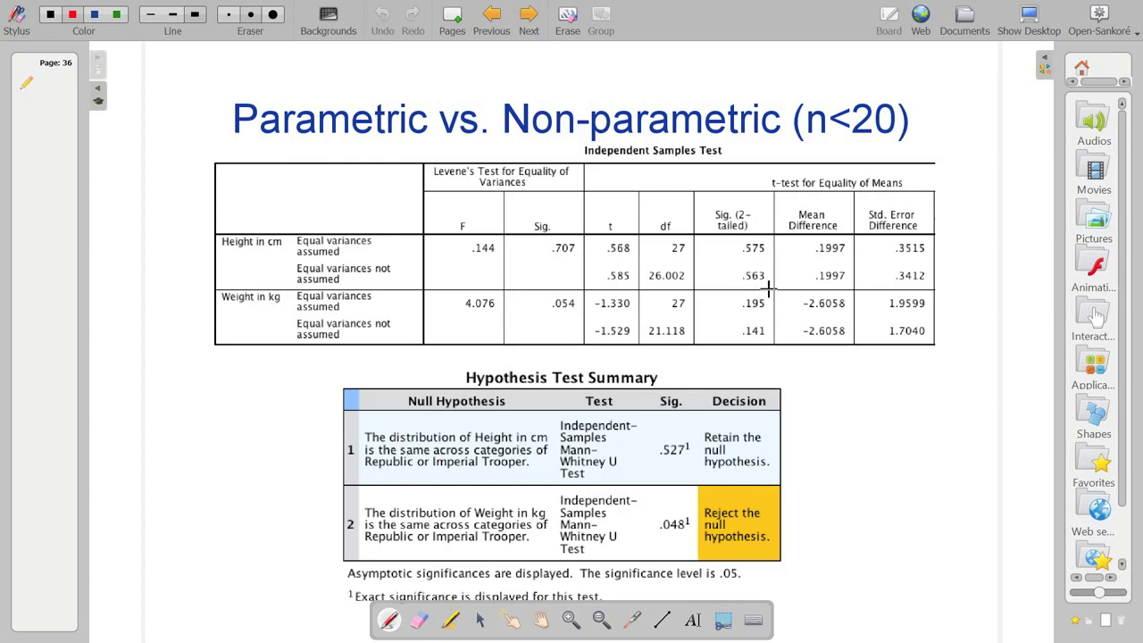
# Circle .195/.141 and .048 in red, then advance to page 37, 'Why believe one test over another?'
pyautogui.moveTo(779, 288)
pyautogui.mouseDown()
pyautogui.moveTo(721, 286)
pyautogui.moveTo(716, 339)
pyautogui.moveTo(756, 351)
pyautogui.moveTo(777, 293)
pyautogui.mouseUp()
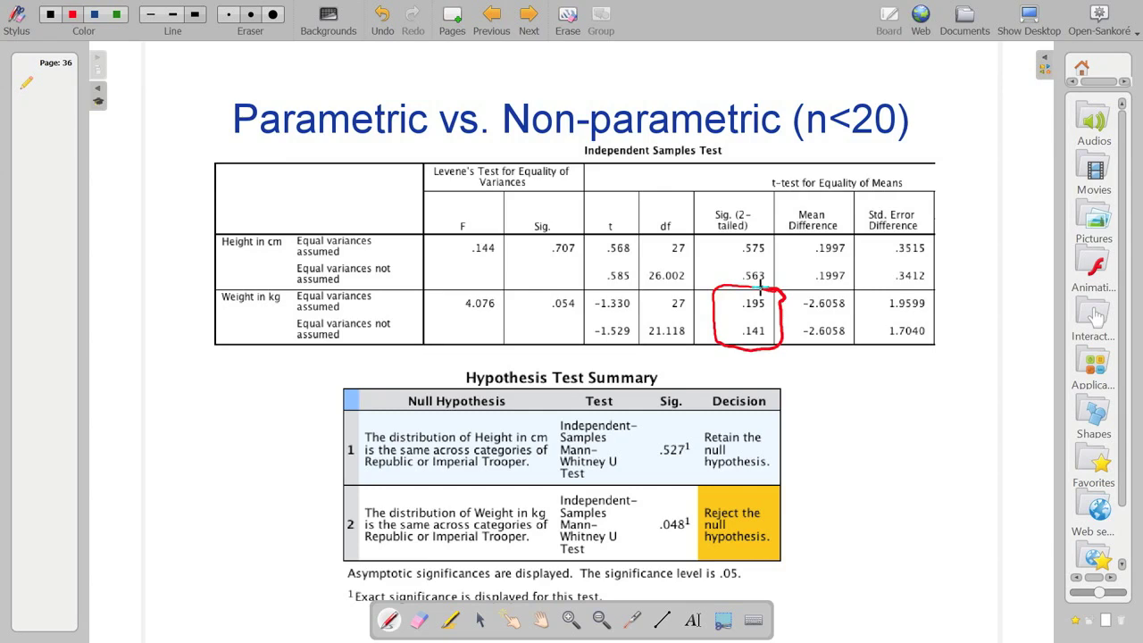
pyautogui.moveTo(692, 496)
pyautogui.mouseDown()
pyautogui.moveTo(648, 503)
pyautogui.moveTo(644, 553)
pyautogui.moveTo(663, 563)
pyautogui.moveTo(694, 550)
pyautogui.moveTo(696, 515)
pyautogui.moveTo(663, 498)
pyautogui.mouseUp()
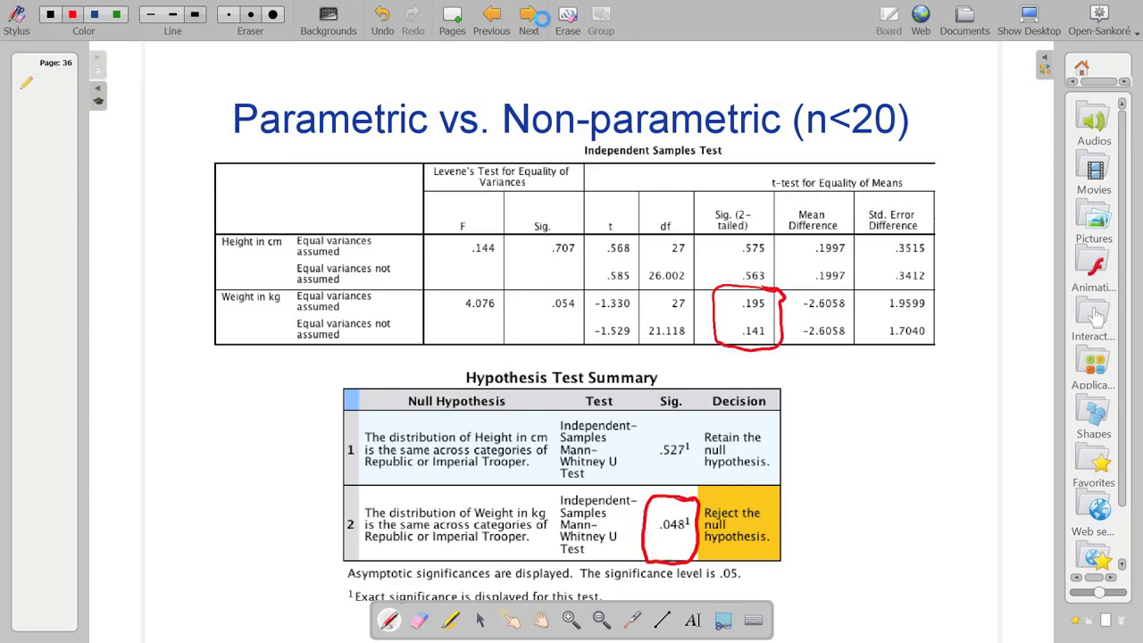
pyautogui.click(528, 16)
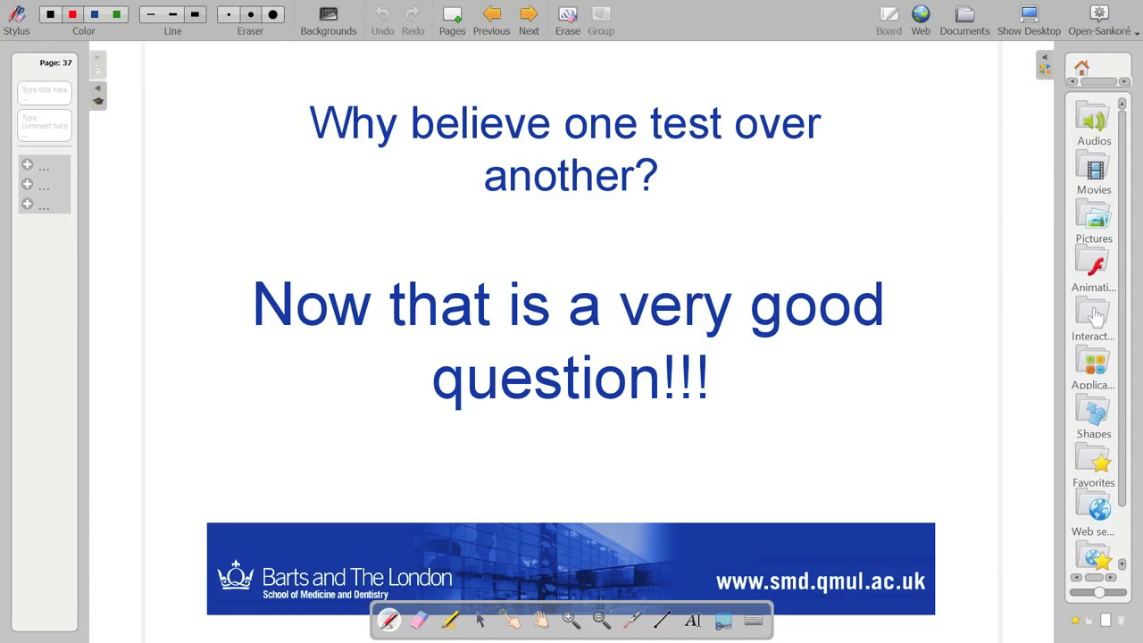